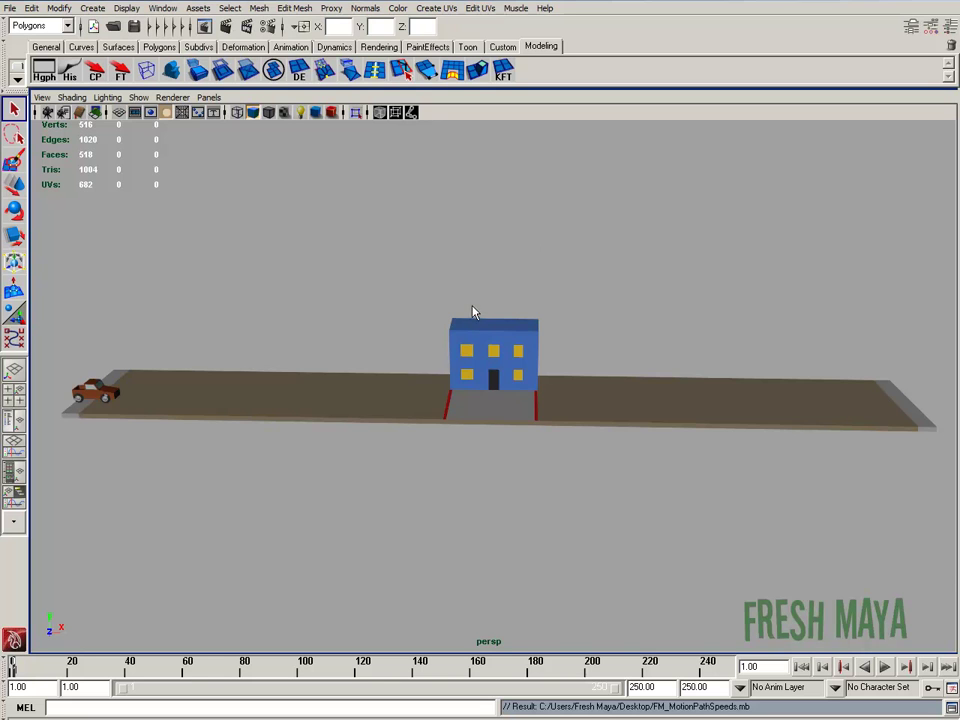
{"action": "left_click_drag", "start_coordinate": [500, 300], "coordinate": [490, 315], "text": "alt"}
{"action": "right_click_drag", "start_coordinate": [517, 336], "coordinate": [500, 339], "text": "alt"}
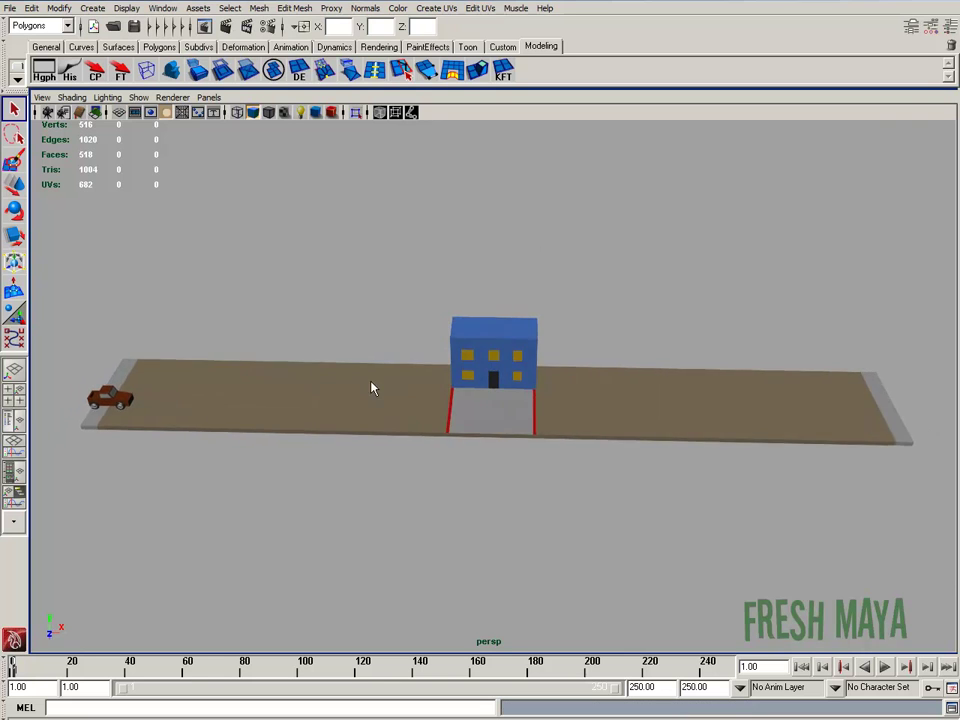
{"action": "mouse_move", "coordinate": [284, 417]}
{"action": "left_mouse_down", "text": "alt"}
{"action": "mouse_move", "coordinate": [285, 403]}
{"action": "mouse_move", "coordinate": [236, 420]}
{"action": "mouse_move", "coordinate": [297, 409]}
{"action": "mouse_move", "coordinate": [289, 402]}
{"action": "left_mouse_up", "text": "alt"}
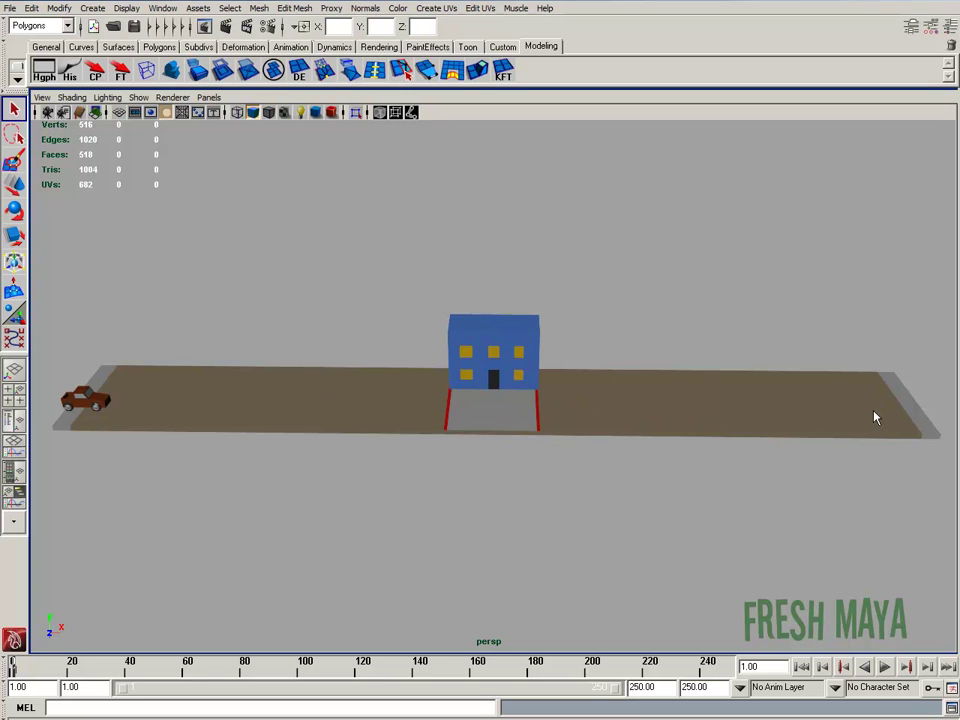
{"action": "left_click_drag", "start_coordinate": [306, 325], "coordinate": [349, 378], "text": "alt"}
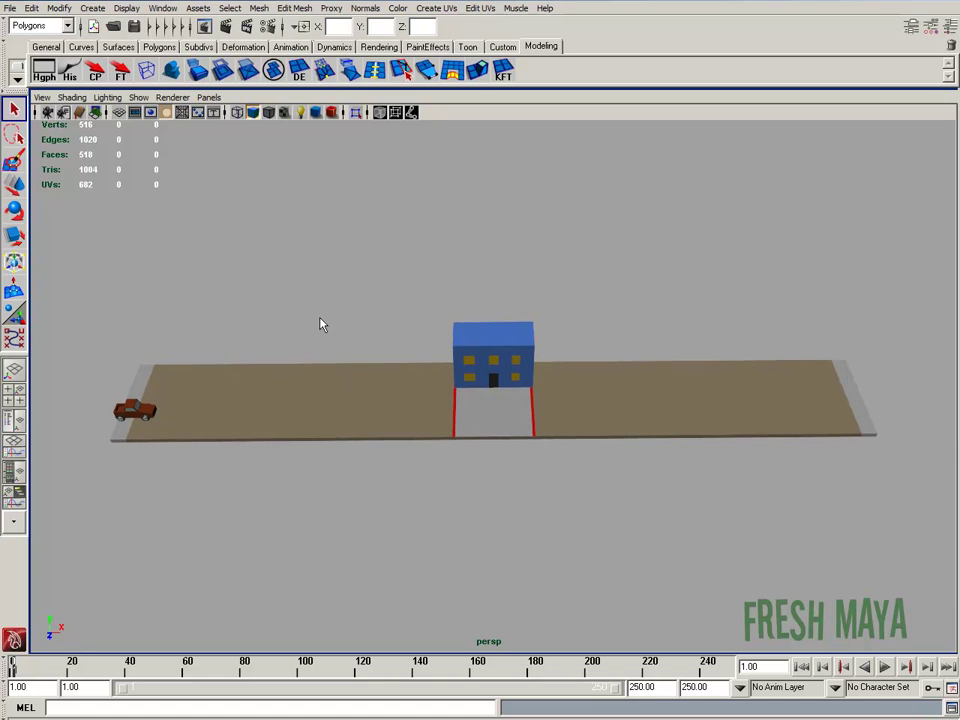
{"action": "left_click_drag", "start_coordinate": [296, 279], "coordinate": [310, 353], "text": "alt"}
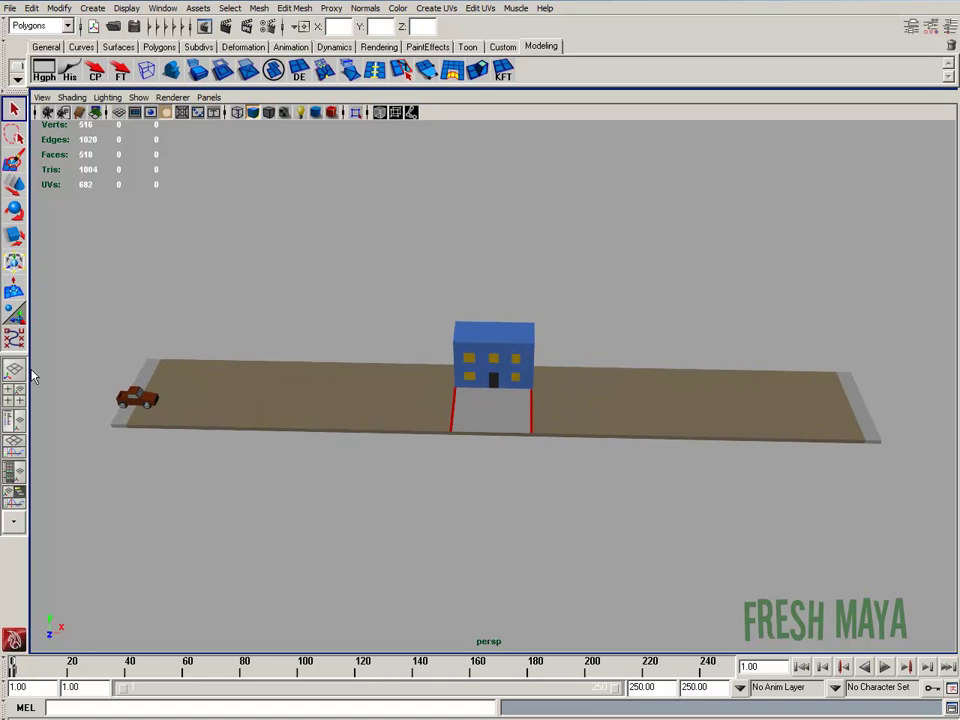
In the top view, start a CV curve with its first point at the middle of the truck.
{"action": "key", "text": "space"}
{"action": "key", "text": "space"}
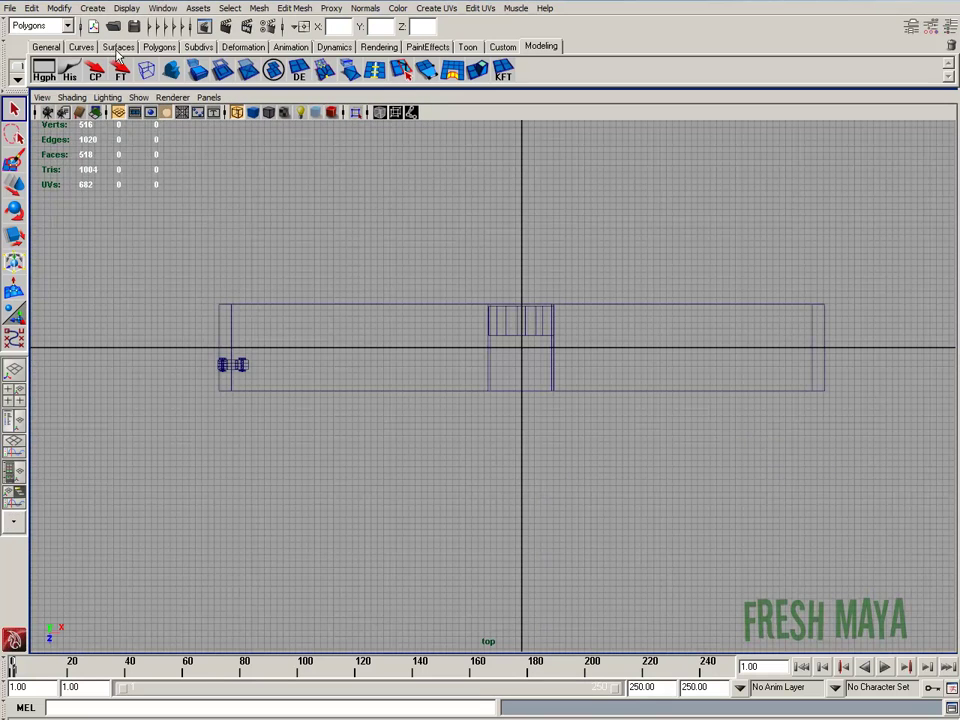
{"action": "left_click", "coordinate": [92, 9]}
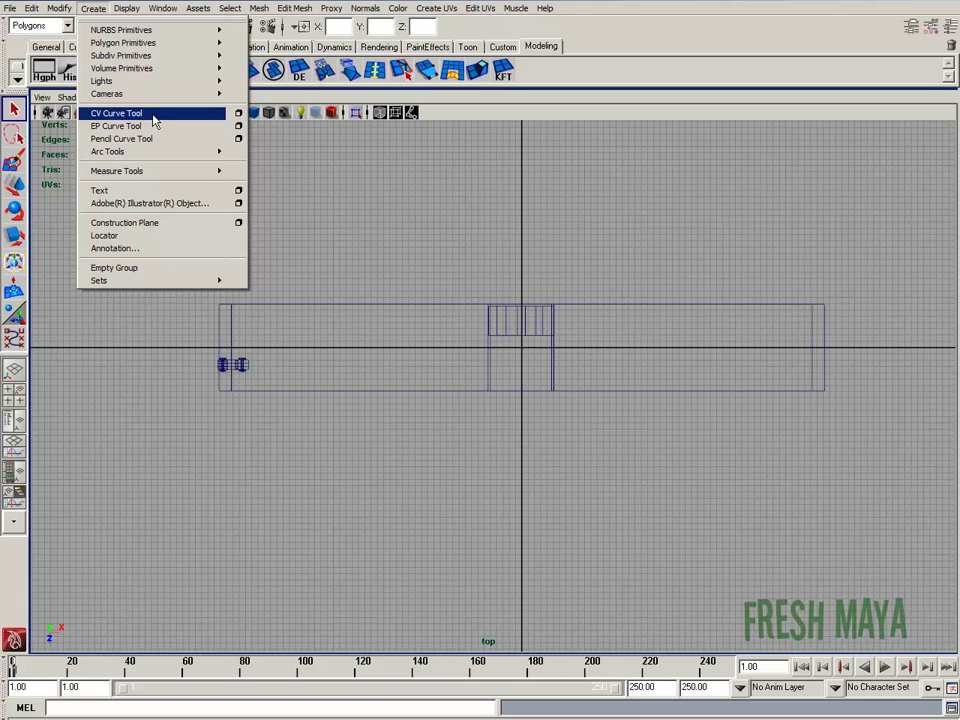
{"action": "left_click", "coordinate": [126, 117]}
{"action": "right_click_drag", "start_coordinate": [186, 330], "coordinate": [485, 363], "text": "alt"}
{"action": "middle_click_drag", "start_coordinate": [268, 342], "coordinate": [615, 330], "text": "alt"}
{"action": "right_click_drag", "start_coordinate": [265, 365], "coordinate": [443, 302], "text": "alt"}
{"action": "middle_click_drag", "start_coordinate": [443, 302], "coordinate": [495, 392], "text": "alt"}
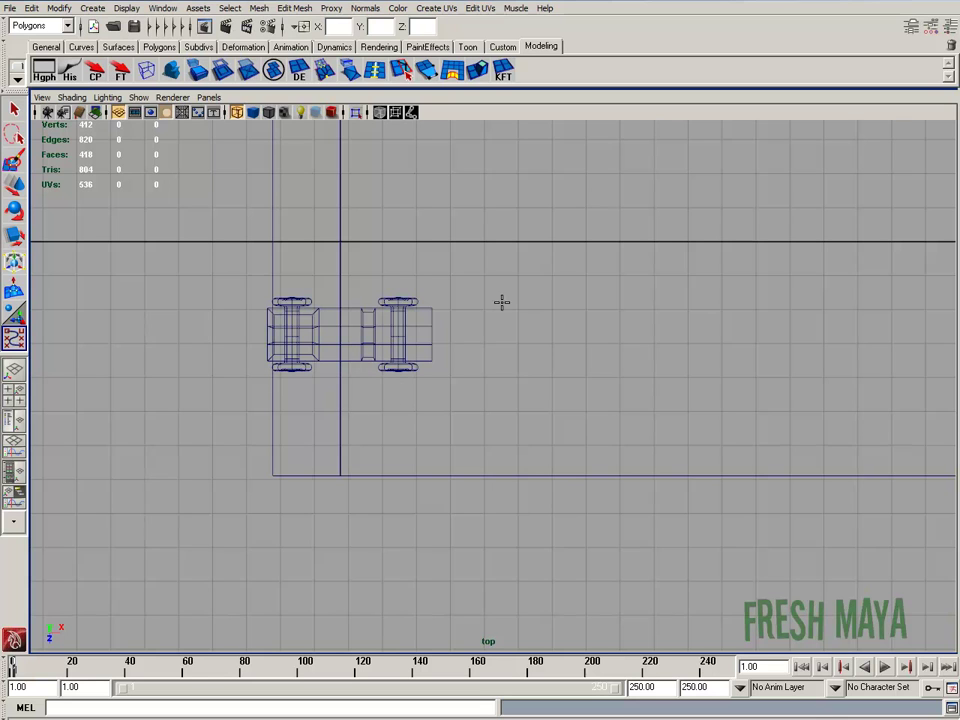
{"action": "left_click", "coordinate": [348, 345]}
Place further curve points in a straight line along the road to its far end and finish the curve.
{"action": "scroll", "coordinate": [714, 386], "scroll_direction": "down", "scroll_amount": 2}
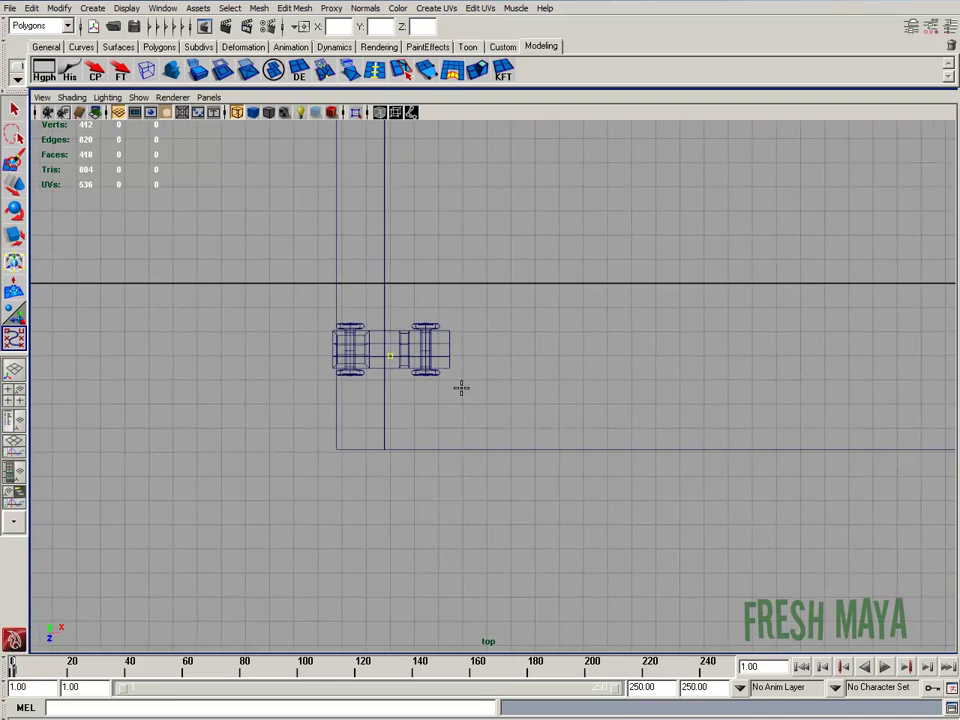
{"action": "middle_click_drag", "start_coordinate": [697, 383], "coordinate": [350, 400], "text": "alt"}
{"action": "scroll", "coordinate": [348, 402], "scroll_direction": "down", "scroll_amount": 2}
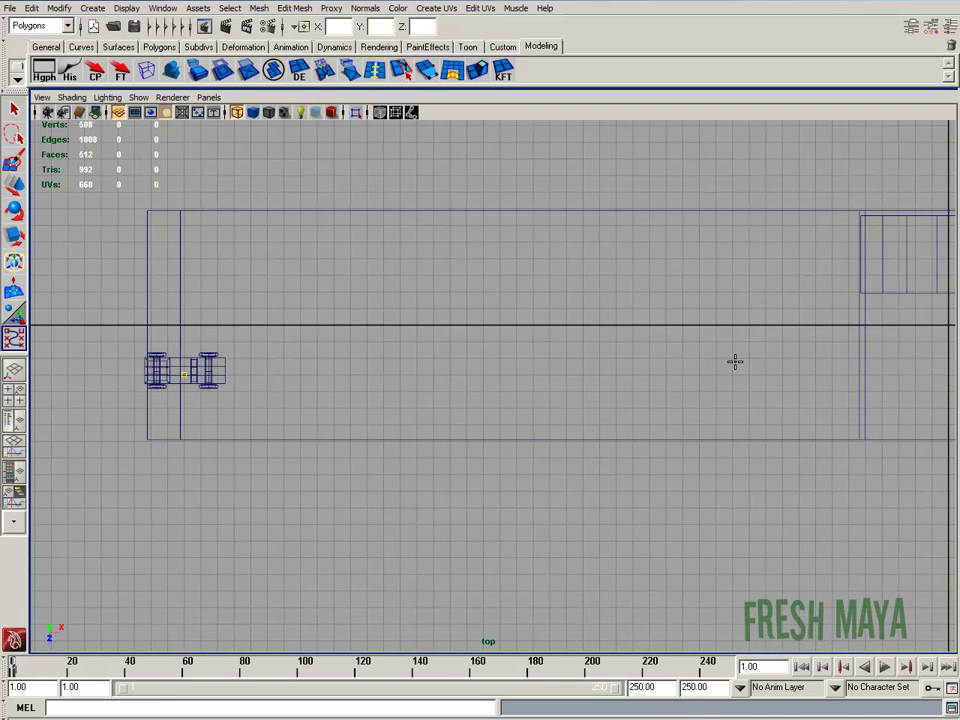
{"action": "left_click", "coordinate": [487, 374]}
{"action": "scroll", "coordinate": [722, 401], "scroll_direction": "down", "scroll_amount": 2}
{"action": "middle_click_drag", "start_coordinate": [640, 397], "coordinate": [272, 396], "text": "alt"}
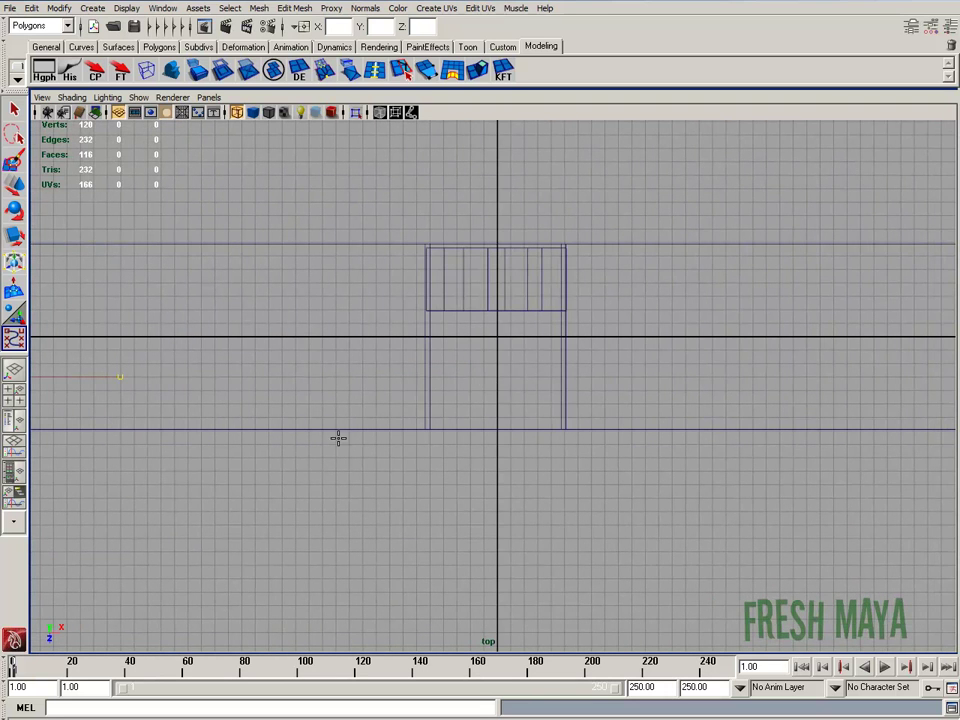
{"action": "scroll", "coordinate": [459, 418], "scroll_direction": "down", "scroll_amount": 1}
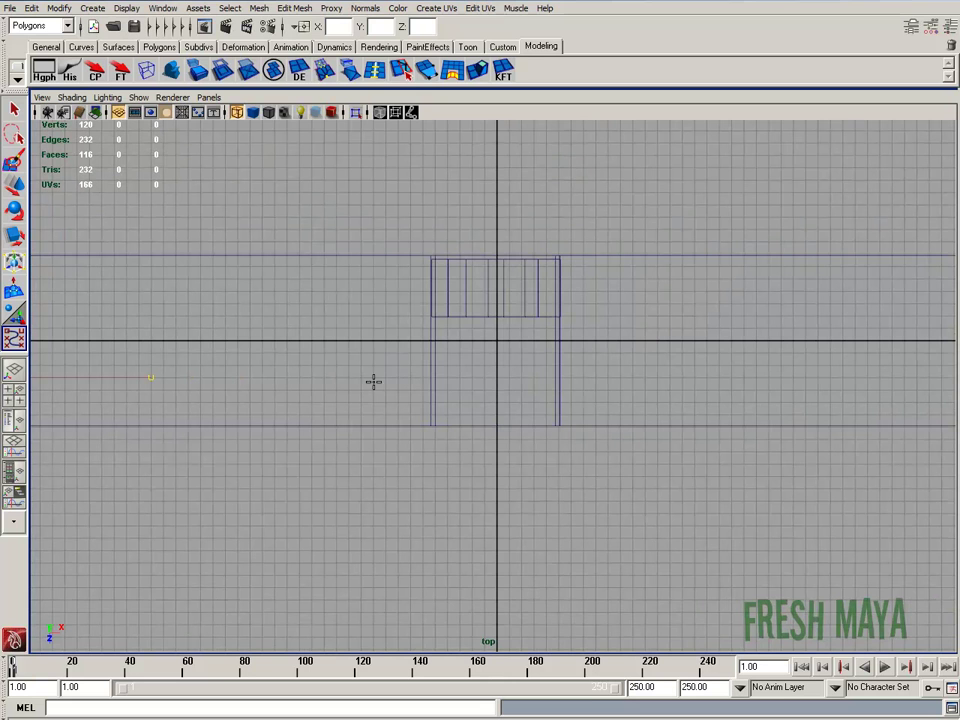
{"action": "left_click", "coordinate": [498, 376]}
{"action": "middle_click_drag", "start_coordinate": [720, 430], "coordinate": [390, 418], "text": "alt"}
{"action": "left_click", "coordinate": [482, 367]}
{"action": "left_click", "coordinate": [716, 368]}
{"action": "key", "text": "q"}
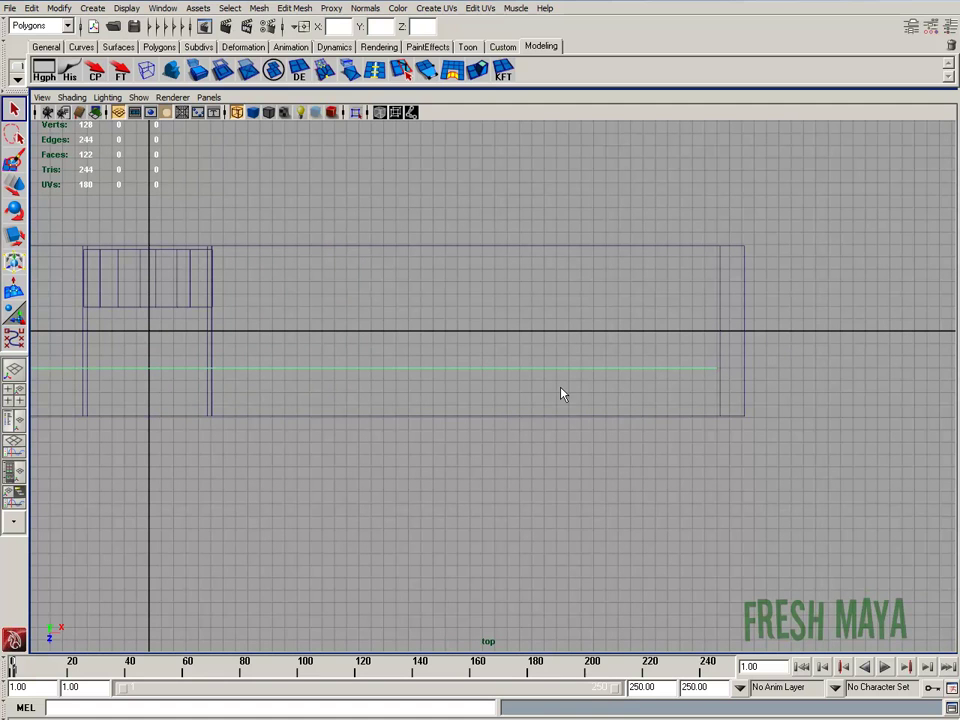
In the front view, select the whole vehicle group and move it straight up to the height of the curve.
{"action": "key", "text": "w"}
{"action": "right_click_drag", "start_coordinate": [562, 388], "coordinate": [362, 406], "text": "alt"}
{"action": "middle_click_drag", "start_coordinate": [362, 406], "coordinate": [542, 388], "text": "alt"}
{"action": "right_click_drag", "start_coordinate": [516, 418], "coordinate": [533, 345], "text": "alt"}
{"action": "key", "text": "space"}
{"action": "key", "text": "space"}
{"action": "key", "text": "space"}
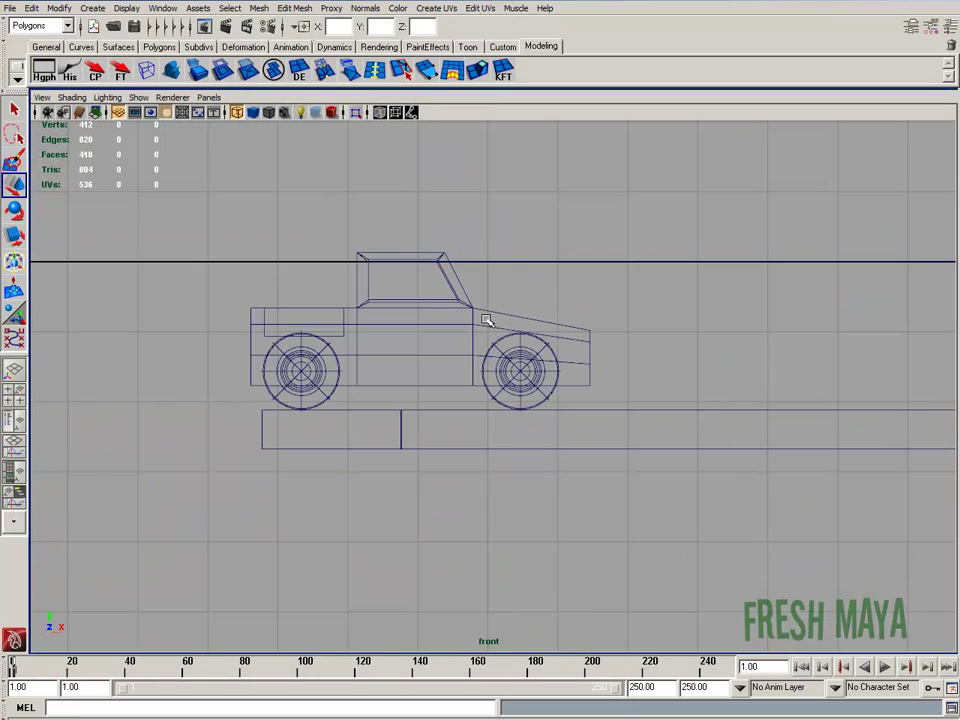
{"action": "left_click", "coordinate": [478, 316]}
{"action": "key", "text": "Up"}
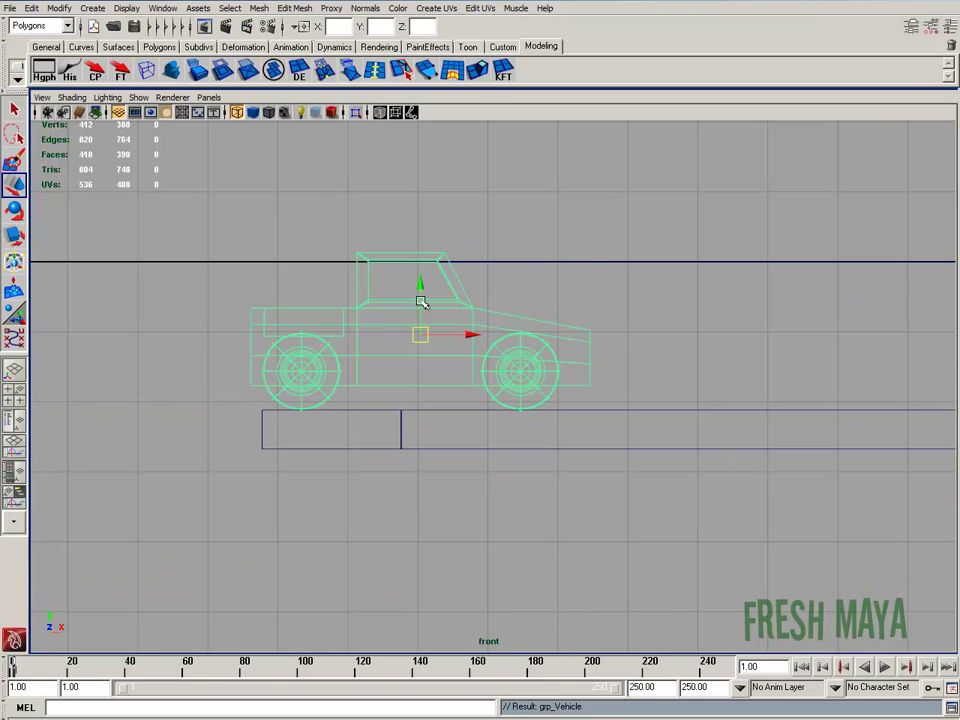
{"action": "left_click_drag", "start_coordinate": [421, 302], "coordinate": [433, 227]}
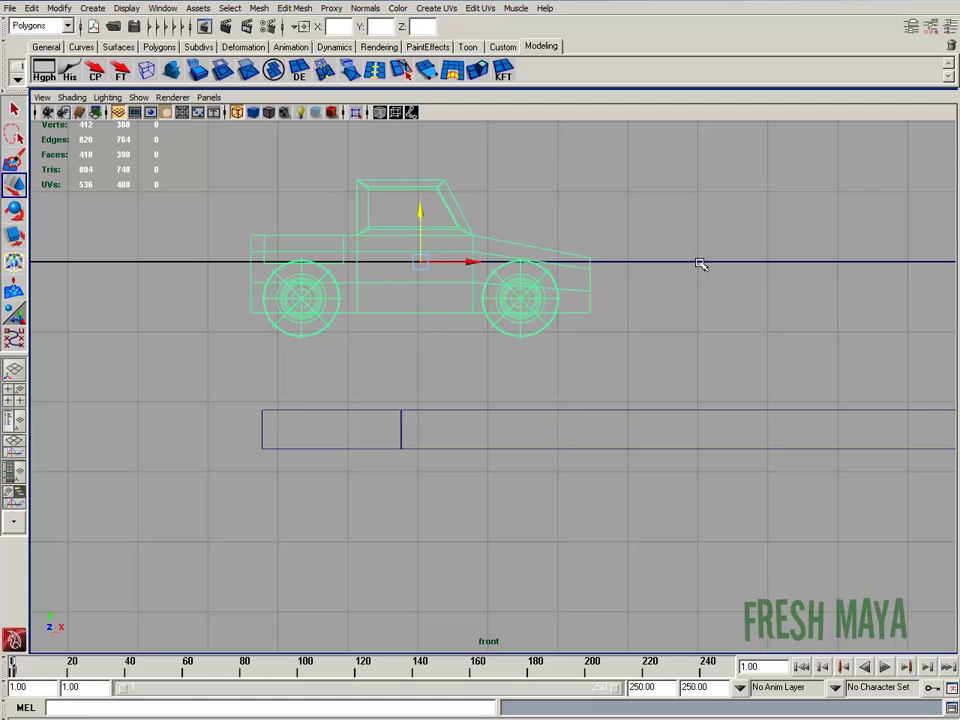
Add the curve to the selection and move it down together with the vehicle until the wheels rest on the road.
{"action": "left_click", "coordinate": [740, 300]}
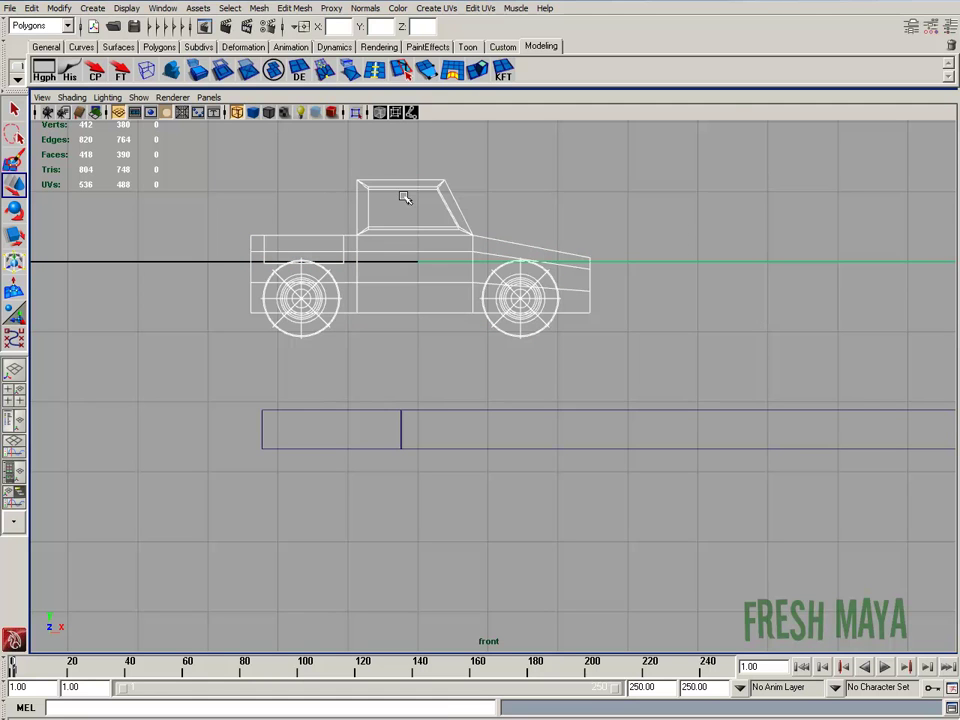
{"action": "middle_click_drag", "start_coordinate": [518, 248], "coordinate": [525, 279]}
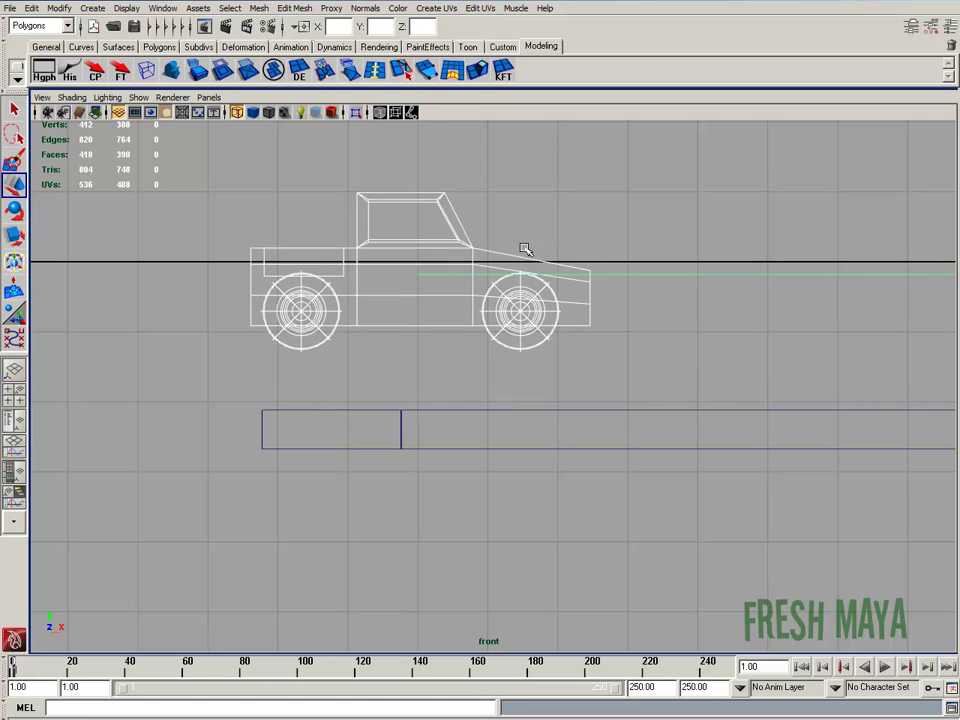
{"action": "left_click", "coordinate": [15, 183]}
{"action": "left_click_drag", "start_coordinate": [556, 303], "coordinate": [550, 362]}
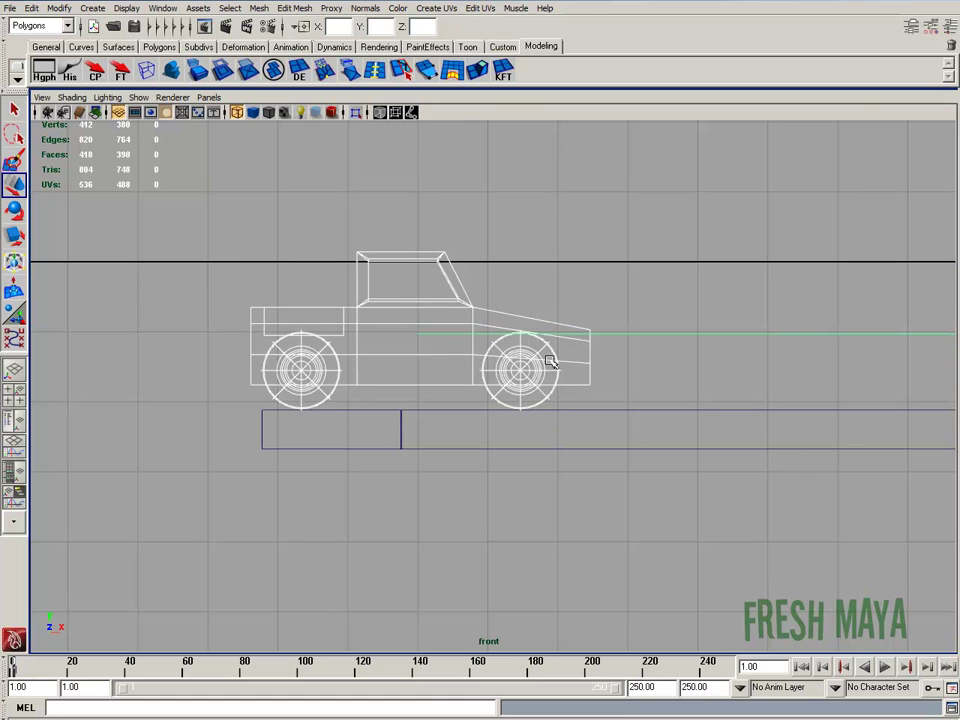
In the perspective view, clear the selection, then select the whole vehicle group followed by the curve.
{"action": "key", "text": "space"}
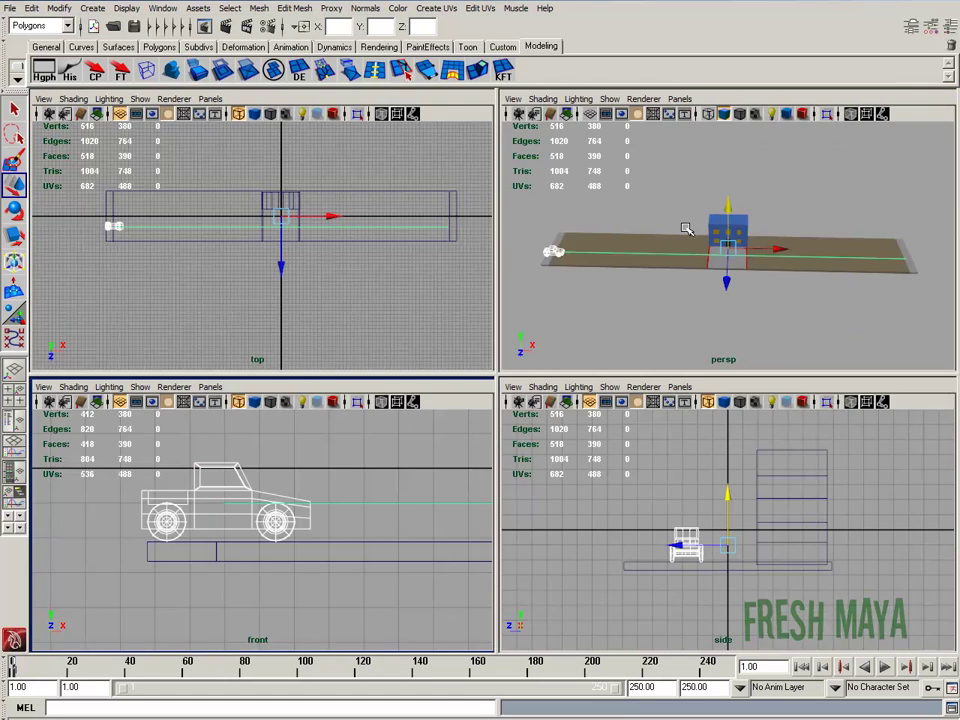
{"action": "key", "text": "space"}
{"action": "left_click_drag", "start_coordinate": [391, 381], "coordinate": [388, 382], "text": "alt"}
{"action": "right_click_drag", "start_coordinate": [320, 394], "coordinate": [341, 399], "text": "alt"}
{"action": "middle_click_drag", "start_coordinate": [341, 399], "coordinate": [424, 375], "text": "alt"}
{"action": "left_click", "coordinate": [411, 313]}
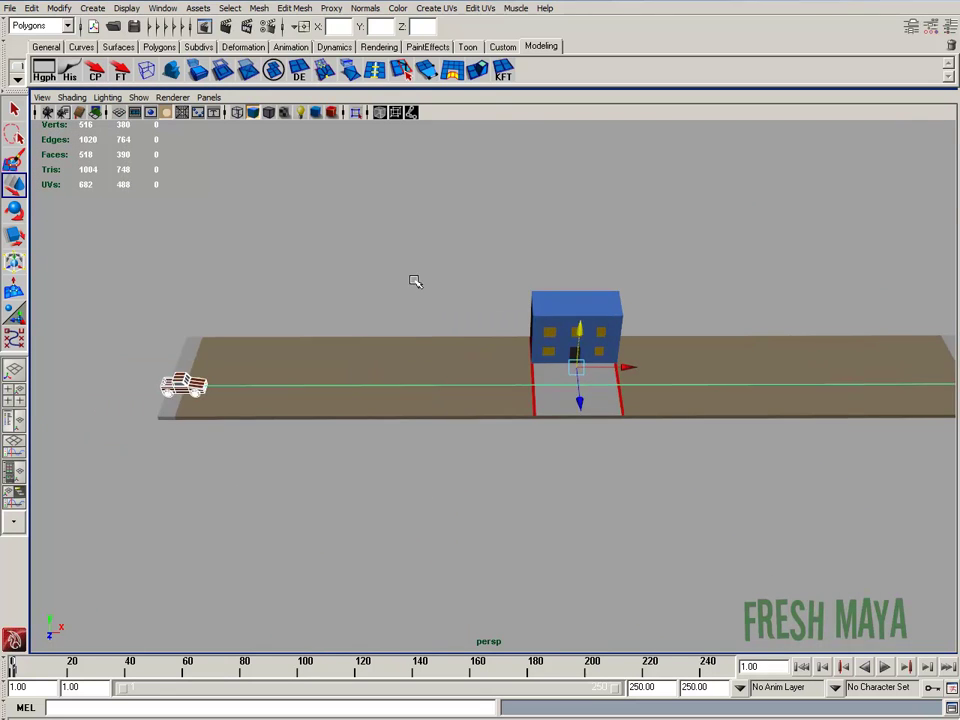
{"action": "mouse_move", "coordinate": [402, 387]}
{"action": "left_mouse_down", "text": "alt"}
{"action": "mouse_move", "coordinate": [405, 396]}
{"action": "mouse_move", "coordinate": [407, 386]}
{"action": "left_mouse_up", "text": "alt"}
{"action": "right_click_drag", "start_coordinate": [277, 403], "coordinate": [299, 408], "text": "alt"}
{"action": "left_click_drag", "start_coordinate": [298, 409], "coordinate": [277, 298], "text": "alt"}
{"action": "left_click_drag", "start_coordinate": [238, 356], "coordinate": [484, 364], "text": "alt"}
{"action": "left_click", "coordinate": [230, 373]}
{"action": "key", "text": "Up"}
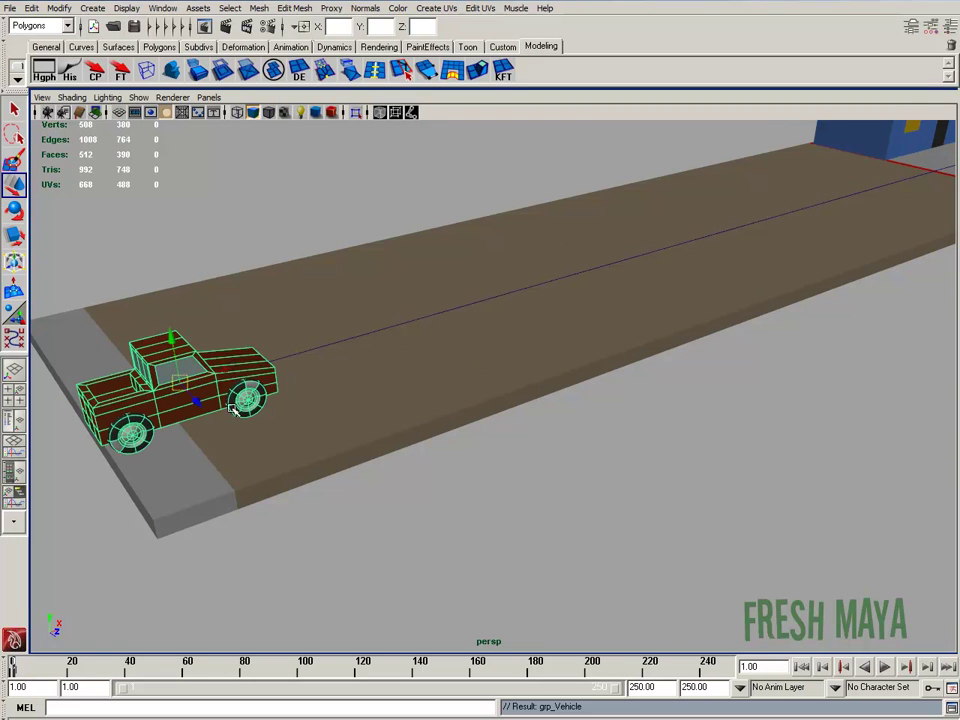
{"action": "left_click", "coordinate": [316, 348], "text": "shift"}
{"action": "left_click_drag", "start_coordinate": [461, 336], "coordinate": [519, 328], "text": "alt"}
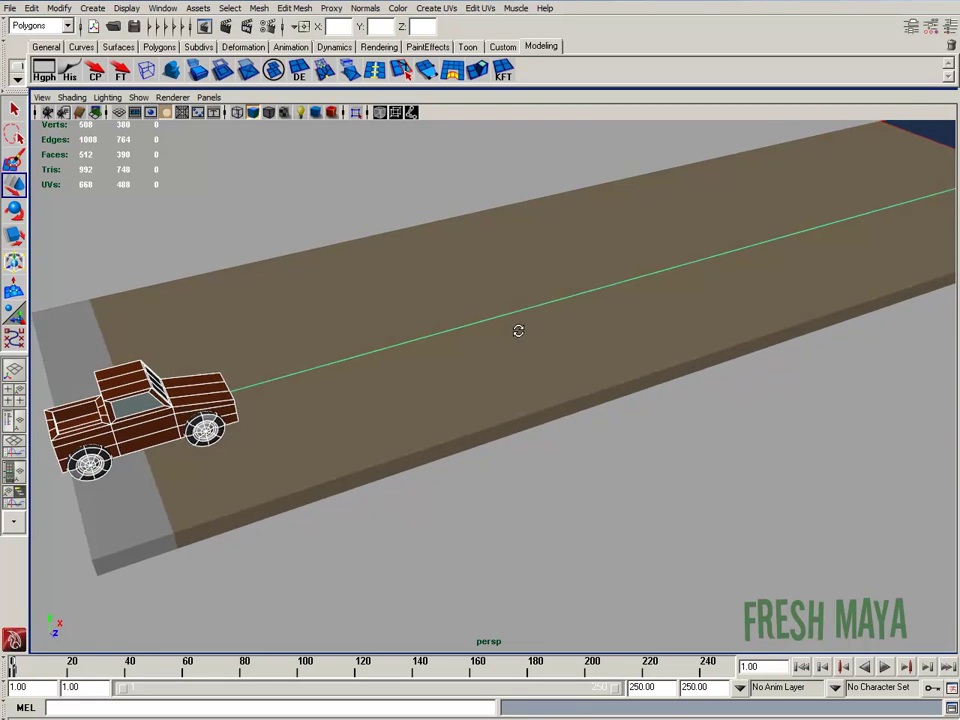
Switch to the Animation toolset, open the Attach to Motion Path options and reset them to their defaults.
{"action": "left_click", "coordinate": [60, 25]}
{"action": "left_click", "coordinate": [30, 36]}
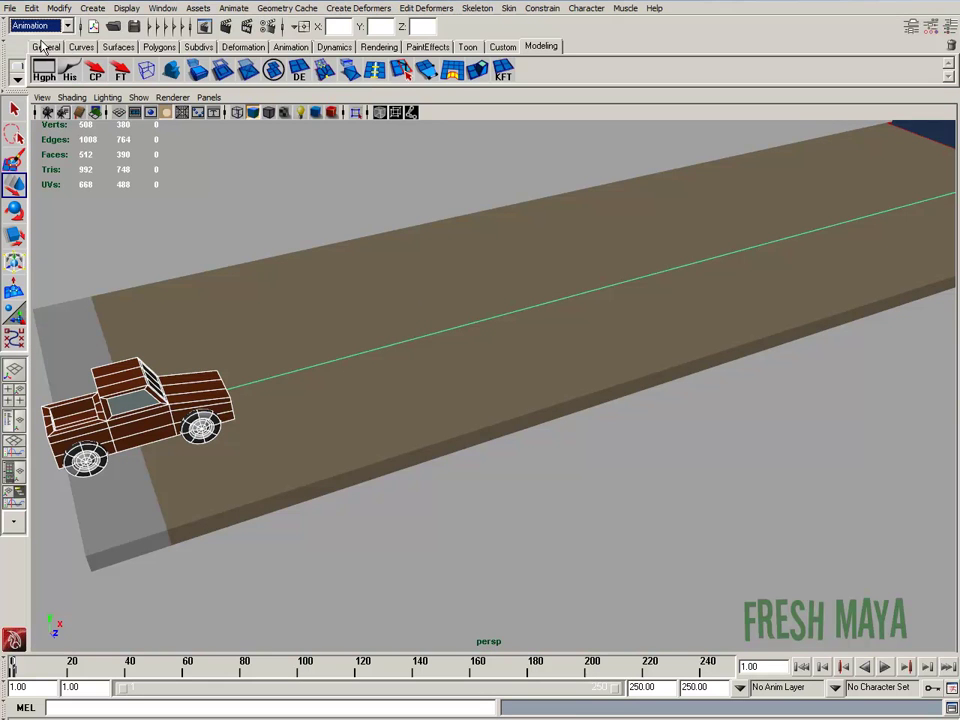
{"action": "left_click", "coordinate": [236, 8]}
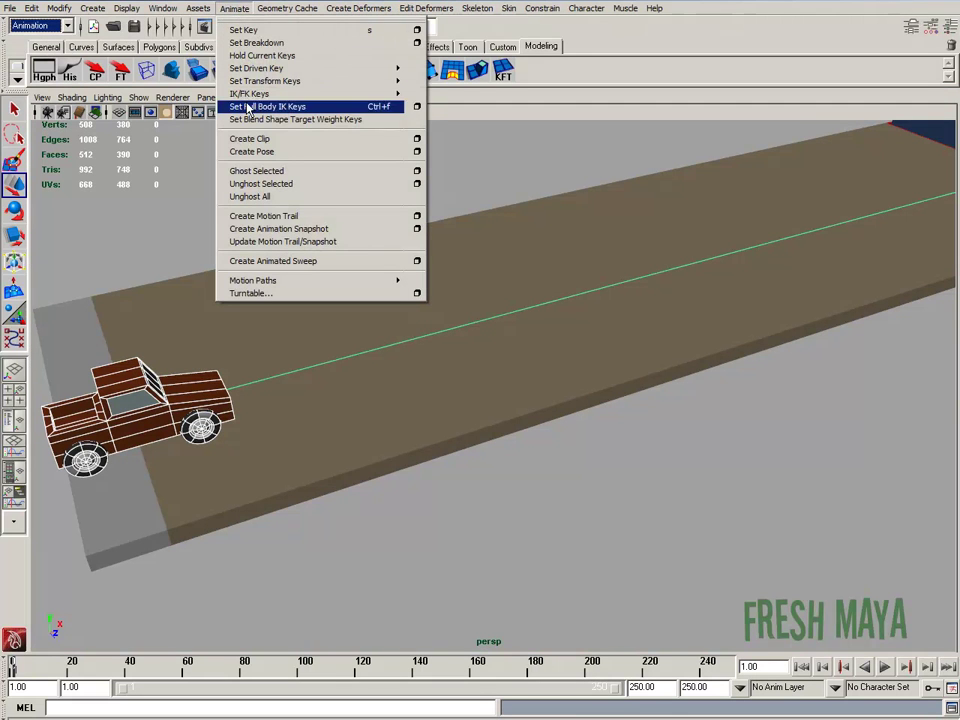
{"action": "mouse_move", "coordinate": [279, 281]}
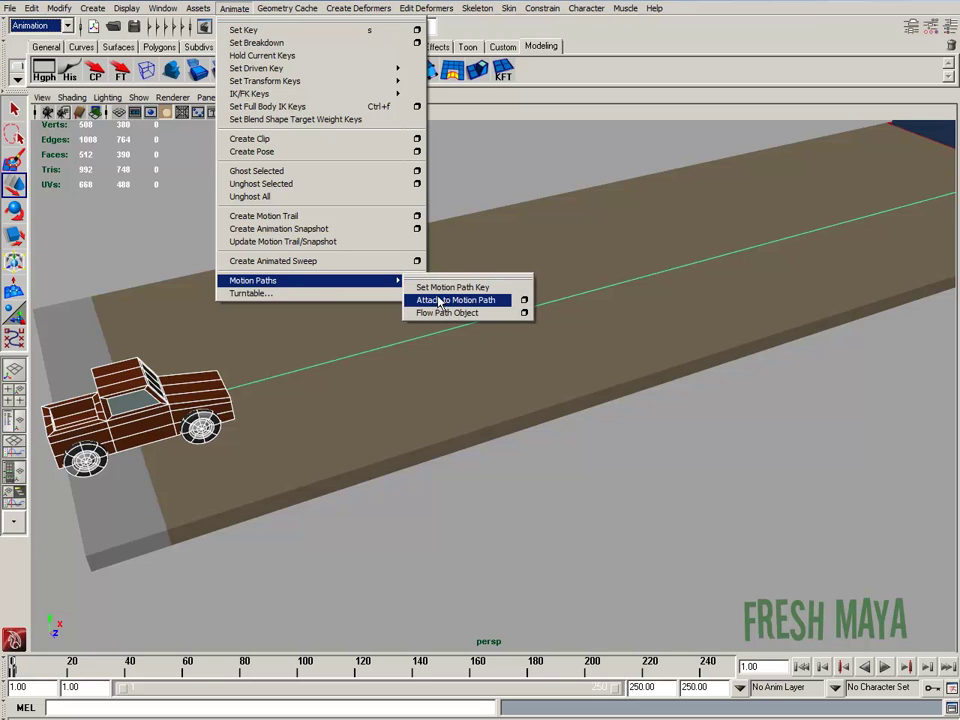
{"action": "left_click", "coordinate": [524, 301]}
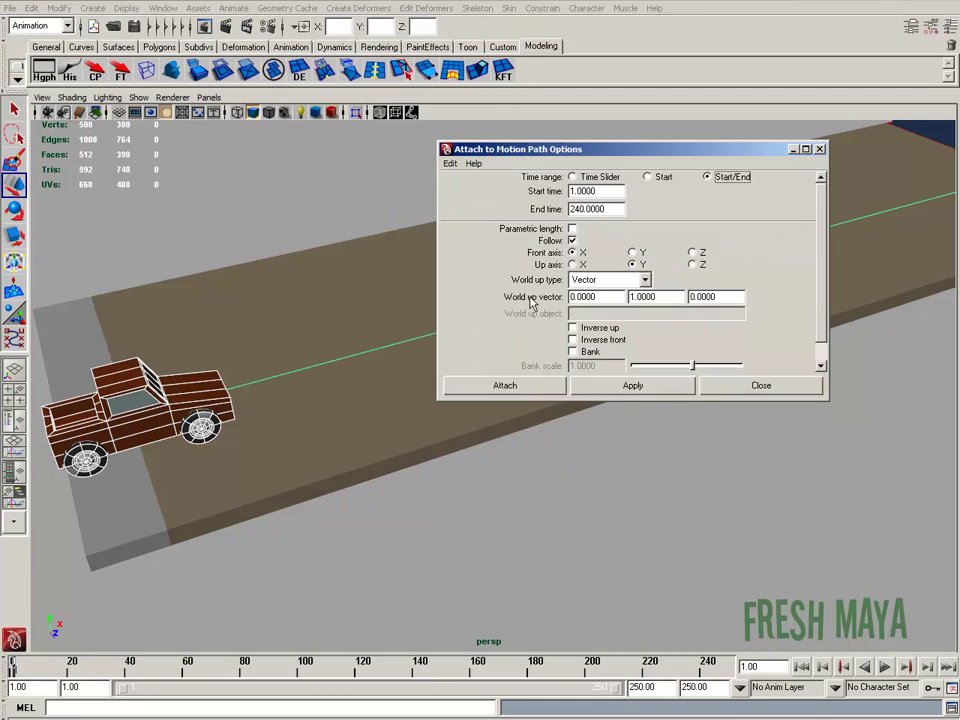
{"action": "left_click", "coordinate": [450, 164]}
{"action": "left_click", "coordinate": [478, 191]}
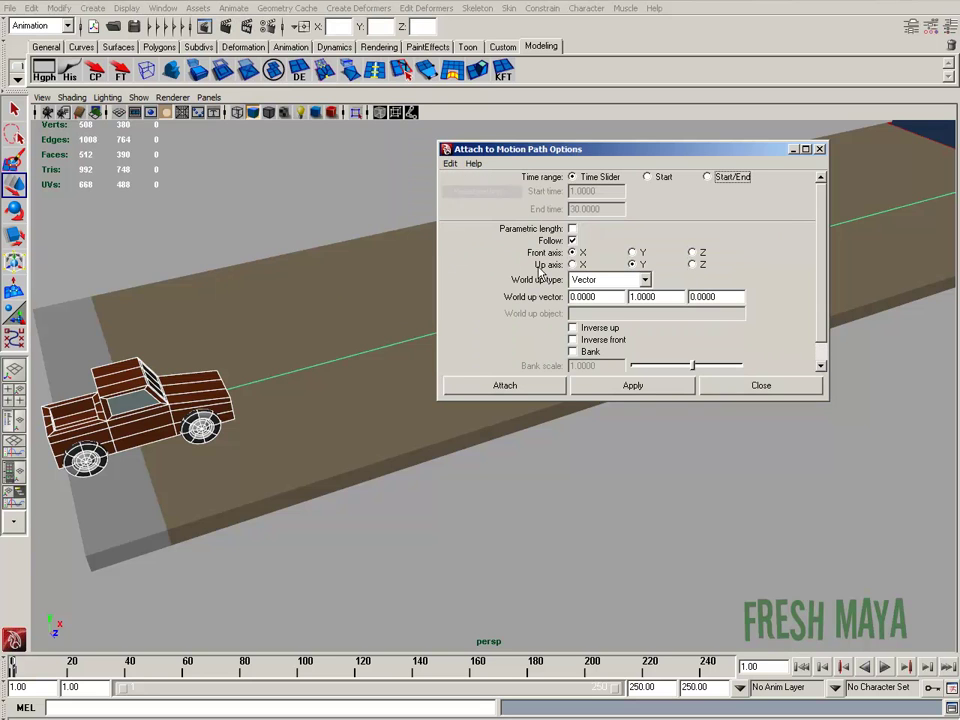
{"action": "left_click", "coordinate": [707, 177]}
{"action": "left_click", "coordinate": [573, 177]}
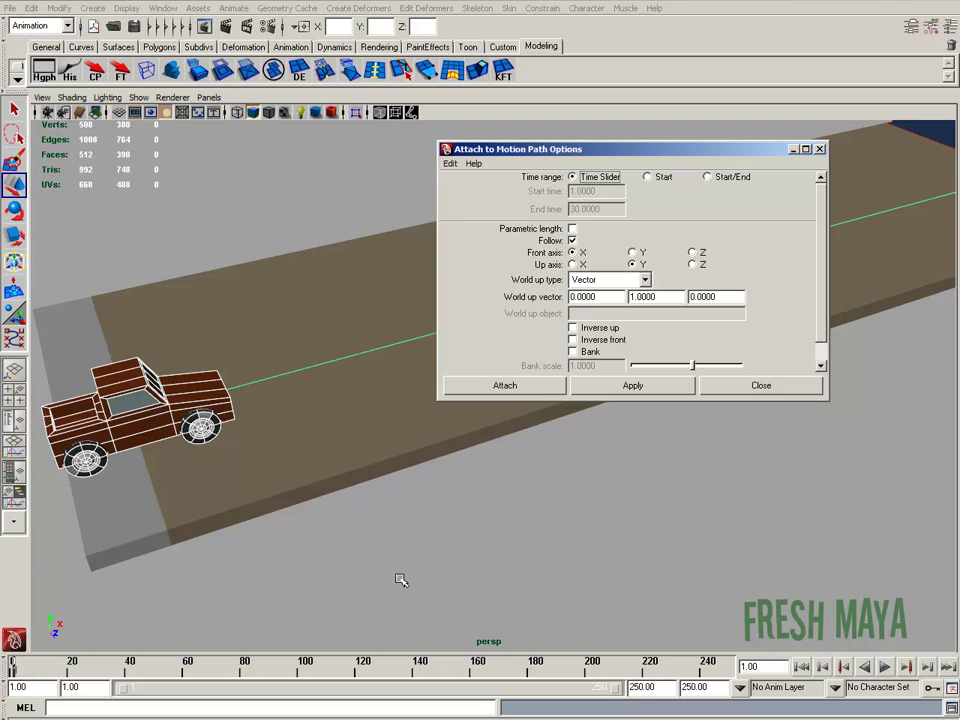
{"action": "right_click_drag", "start_coordinate": [577, 538], "coordinate": [506, 525], "text": "alt"}
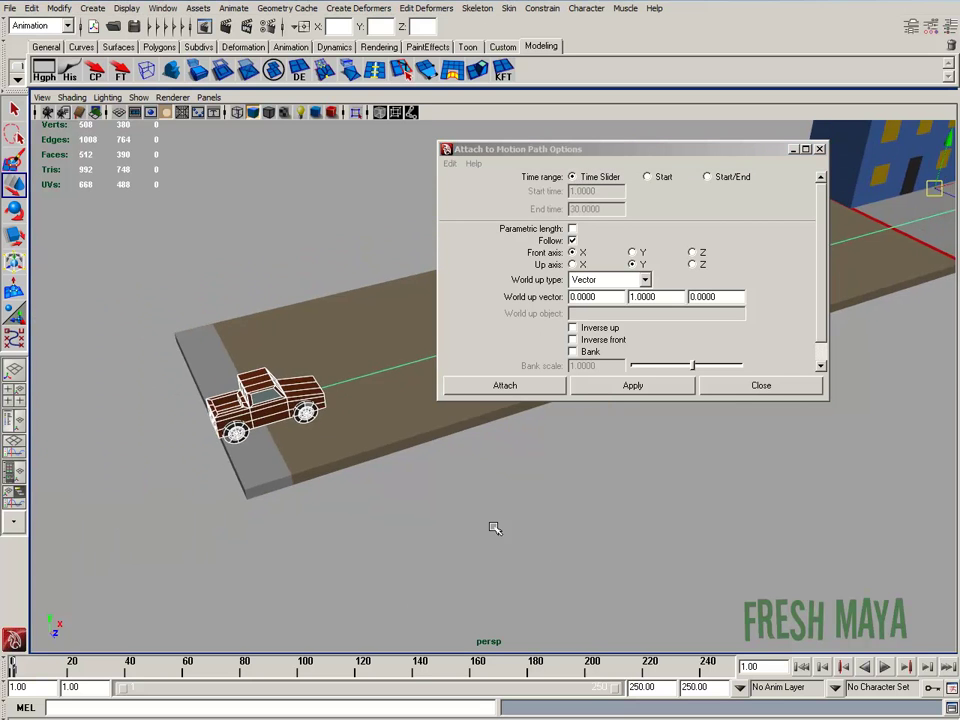
{"action": "left_click_drag", "start_coordinate": [506, 525], "coordinate": [435, 530], "text": "alt"}
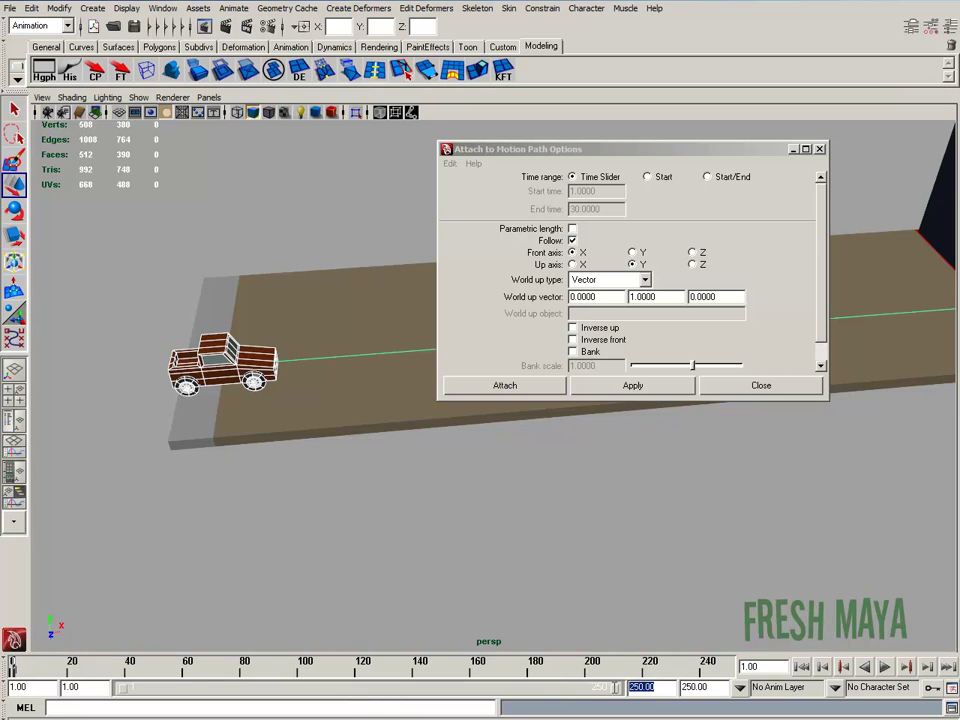
Extend the playback range to end at frame 300.
{"action": "left_click_drag", "start_coordinate": [659, 687], "coordinate": [618, 687]}
{"action": "type", "text": "3"}
{"action": "key", "text": "Return"}
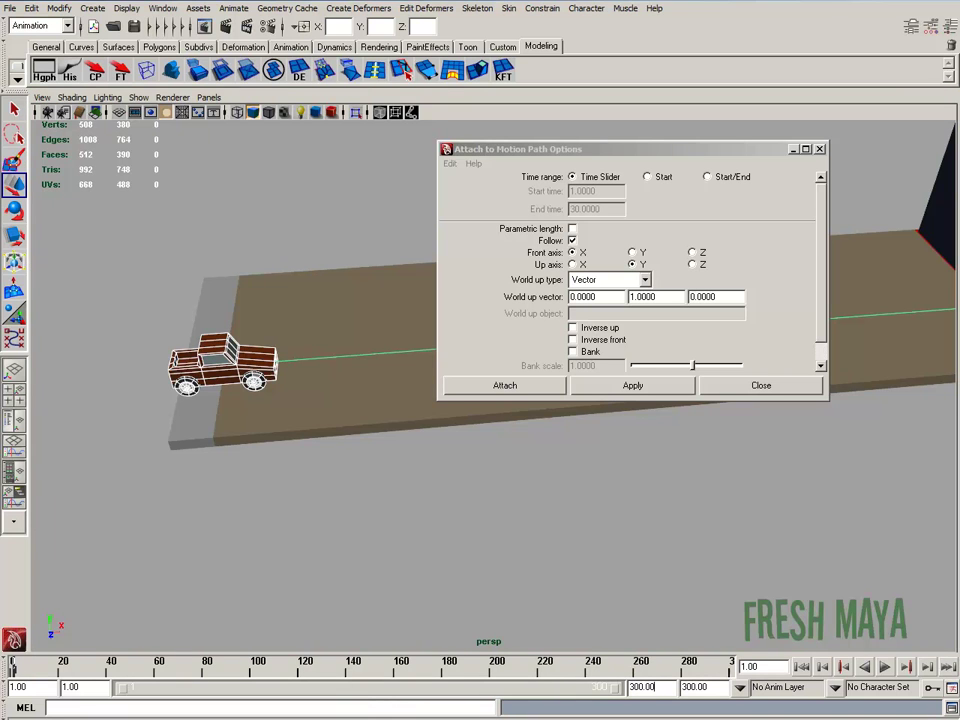
{"action": "left_click_drag", "start_coordinate": [652, 687], "coordinate": [611, 679]}
{"action": "left_click", "coordinate": [667, 687]}
{"action": "left_click", "coordinate": [574, 178]}
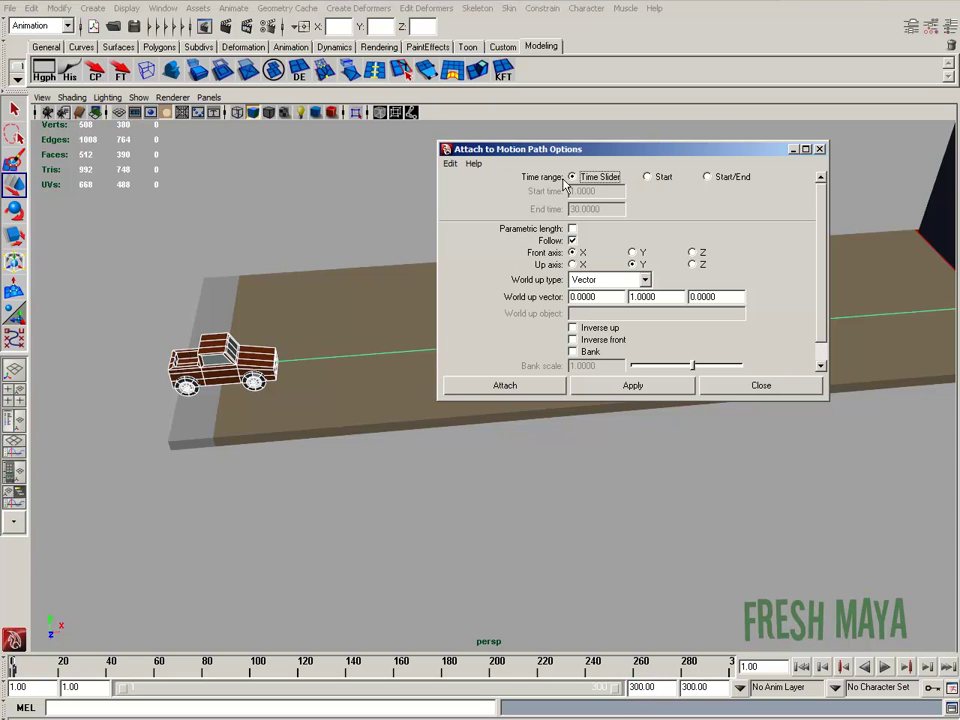
Set the motion path's time range to Start/End with an end time of 240.
{"action": "left_click", "coordinate": [707, 178]}
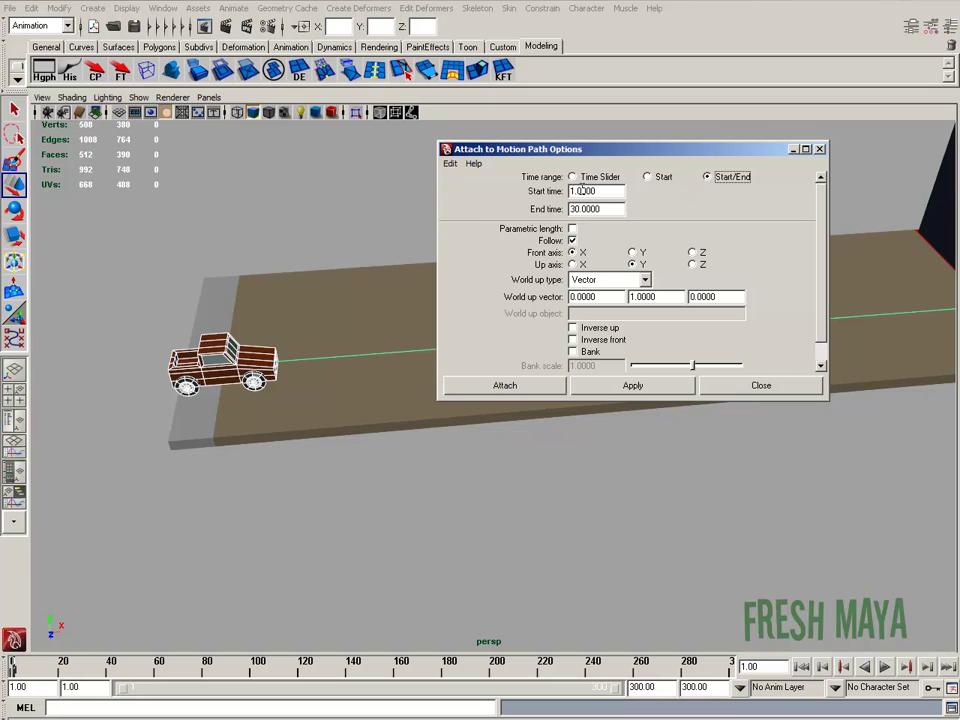
{"action": "left_click_drag", "start_coordinate": [612, 209], "coordinate": [548, 209]}
{"action": "type", "text": "240"}
{"action": "left_click", "coordinate": [612, 207]}
{"action": "left_click", "coordinate": [572, 229]}
{"action": "left_click", "coordinate": [573, 230]}
{"action": "middle_click_drag", "start_coordinate": [467, 490], "coordinate": [370, 513], "text": "alt"}
{"action": "left_click_drag", "start_coordinate": [430, 495], "coordinate": [527, 499], "text": "alt"}
{"action": "right_click_drag", "start_coordinate": [527, 499], "coordinate": [466, 485], "text": "alt"}
{"action": "middle_click_drag", "start_coordinate": [466, 485], "coordinate": [403, 543], "text": "alt"}
{"action": "left_click_drag", "start_coordinate": [402, 543], "coordinate": [381, 542], "text": "alt"}
{"action": "right_click_drag", "start_coordinate": [381, 542], "coordinate": [430, 549], "text": "alt"}
{"action": "middle_click_drag", "start_coordinate": [436, 550], "coordinate": [463, 538], "text": "alt"}
{"action": "right_click_drag", "start_coordinate": [463, 538], "coordinate": [489, 533], "text": "alt"}
{"action": "middle_click_drag", "start_coordinate": [489, 533], "coordinate": [499, 520], "text": "alt"}
{"action": "right_click_drag", "start_coordinate": [499, 520], "coordinate": [440, 496], "text": "alt"}
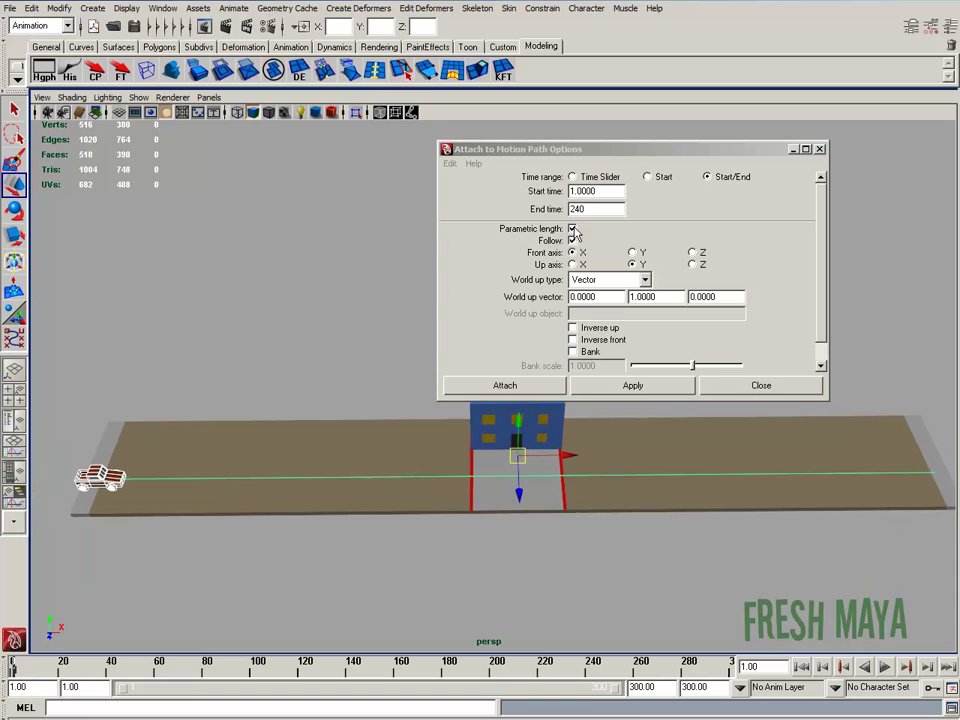
{"action": "left_click", "coordinate": [574, 229]}
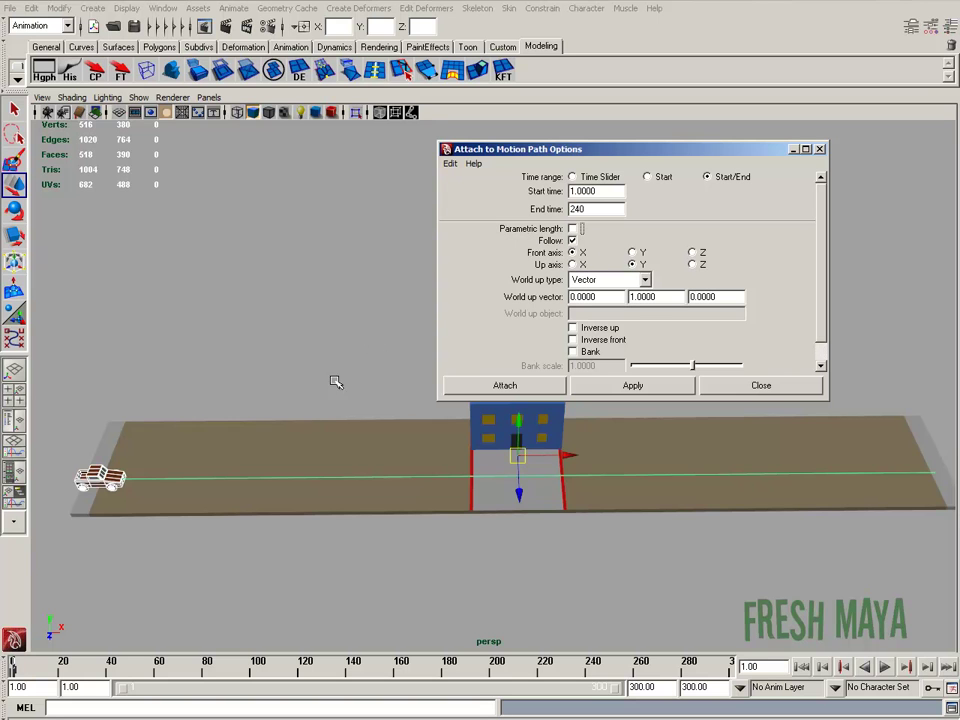
Set the motion path's front axis to X and its up axis to Y, matching the truck's orientation on the road.
{"action": "middle_click_drag", "start_coordinate": [268, 406], "coordinate": [373, 315], "text": "alt"}
{"action": "scroll", "coordinate": [300, 350], "scroll_direction": "up", "scroll_amount": 1}
{"action": "middle_click_drag", "start_coordinate": [256, 364], "coordinate": [290, 362], "text": "alt"}
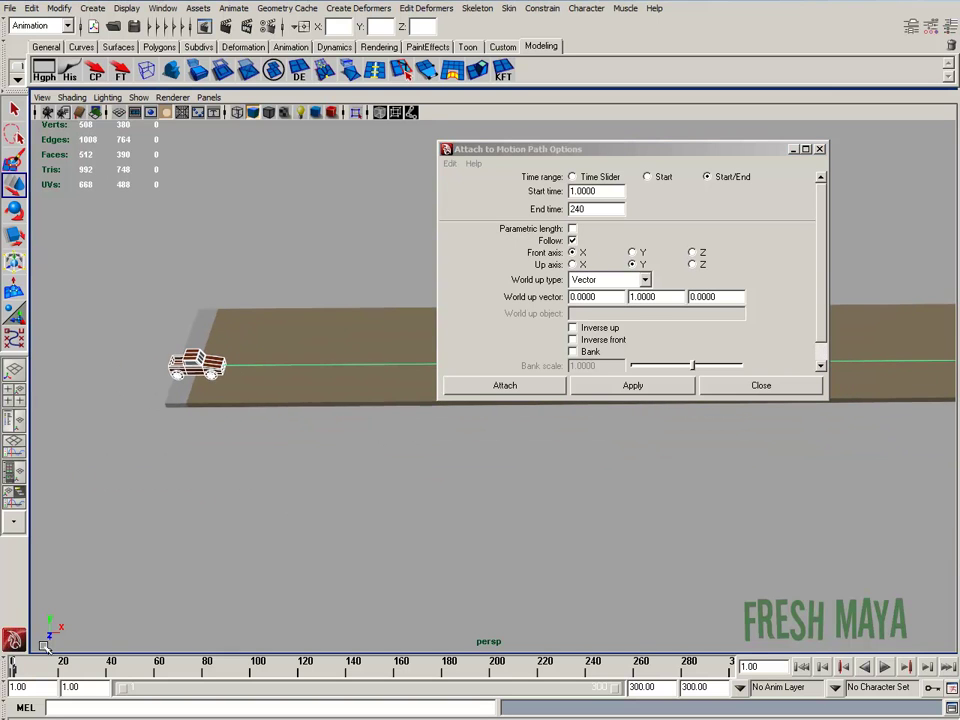
{"action": "left_click", "coordinate": [578, 252]}
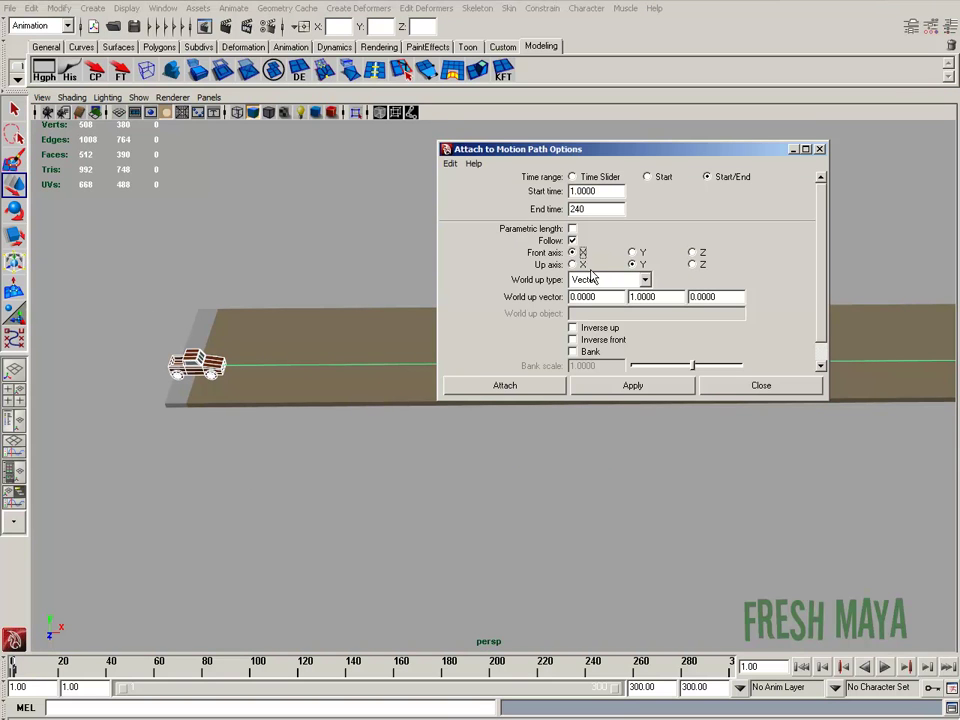
{"action": "left_click_drag", "start_coordinate": [217, 368], "coordinate": [265, 324], "text": "alt"}
{"action": "middle_click_drag", "start_coordinate": [265, 324], "coordinate": [279, 385], "text": "alt"}
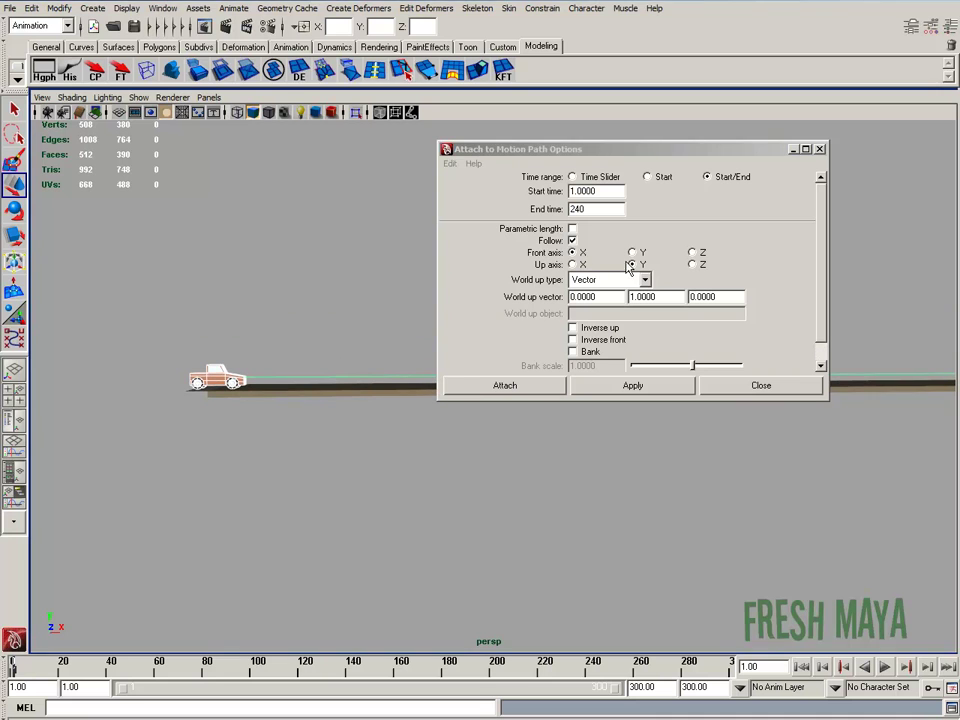
{"action": "left_click", "coordinate": [636, 264]}
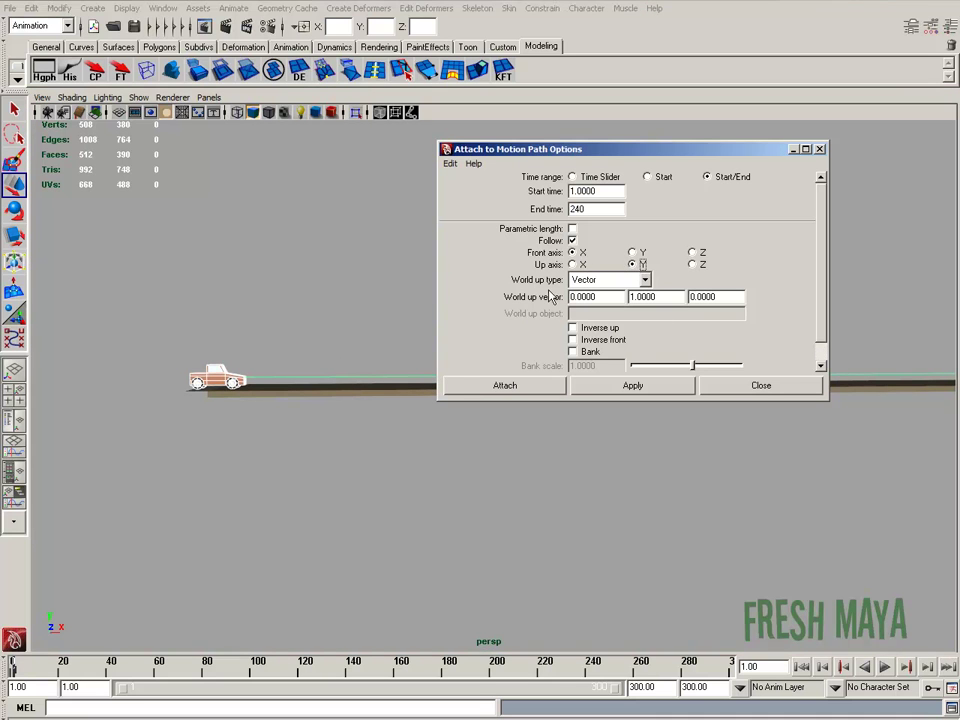
Attach the vehicle group to the curve with the current motion path options.
{"action": "left_click", "coordinate": [505, 385]}
{"action": "left_click_drag", "start_coordinate": [445, 408], "coordinate": [421, 397], "text": "alt"}
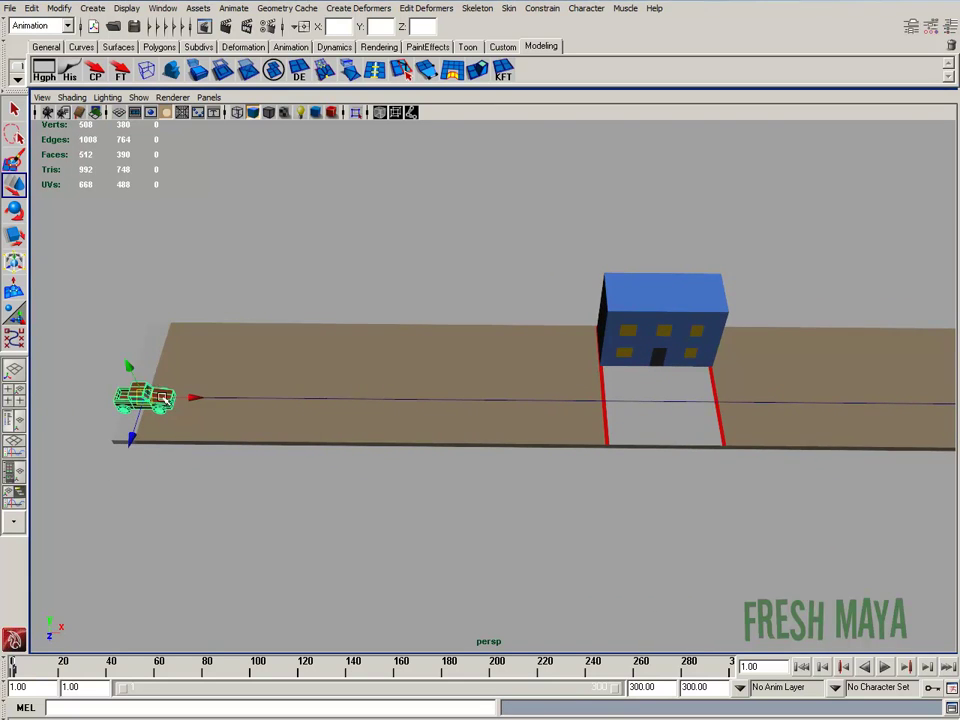
{"action": "left_click_drag", "start_coordinate": [176, 420], "coordinate": [140, 402], "text": "alt"}
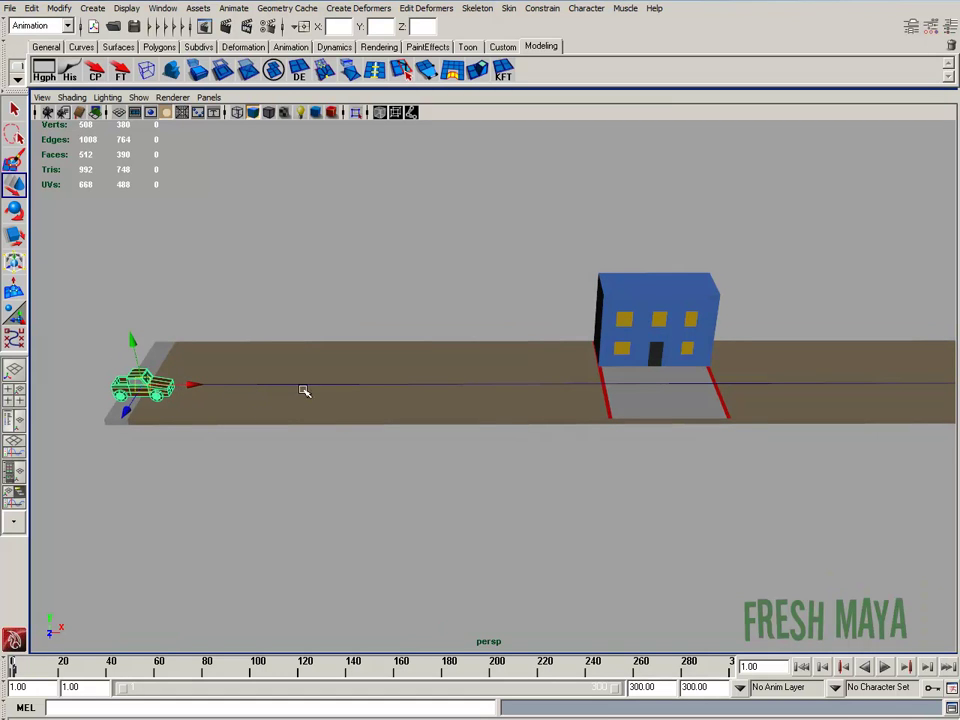
{"action": "right_click_drag", "start_coordinate": [285, 390], "coordinate": [193, 394], "text": "alt"}
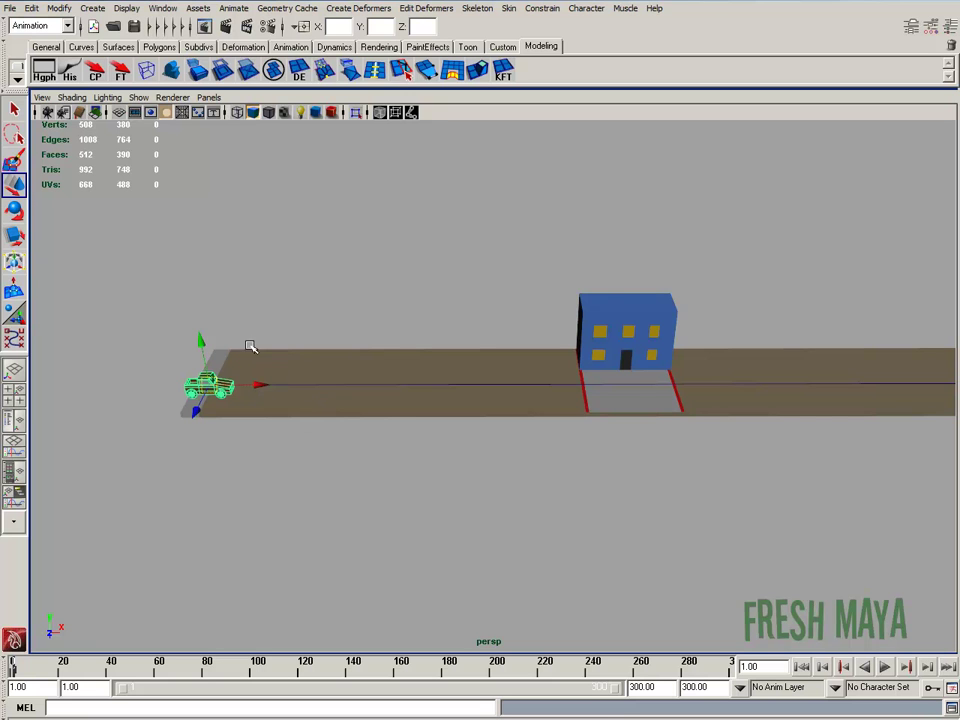
Open the vehicle's attributes and review the Front Axis and Up Axis options of motionPath1.
{"action": "left_click", "coordinate": [911, 26]}
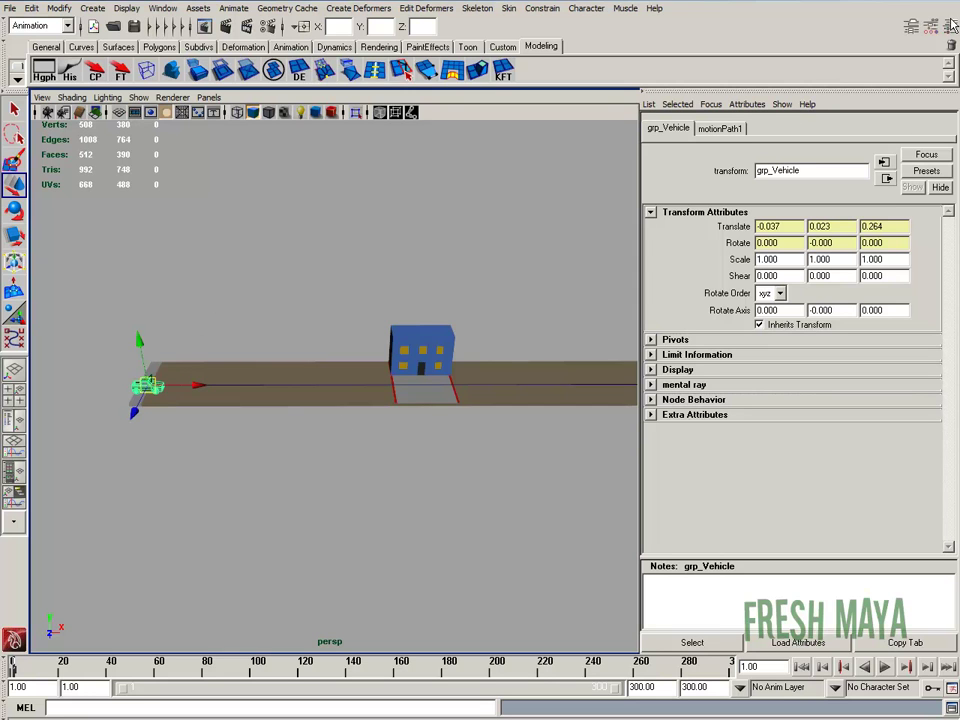
{"action": "left_click", "coordinate": [730, 130]}
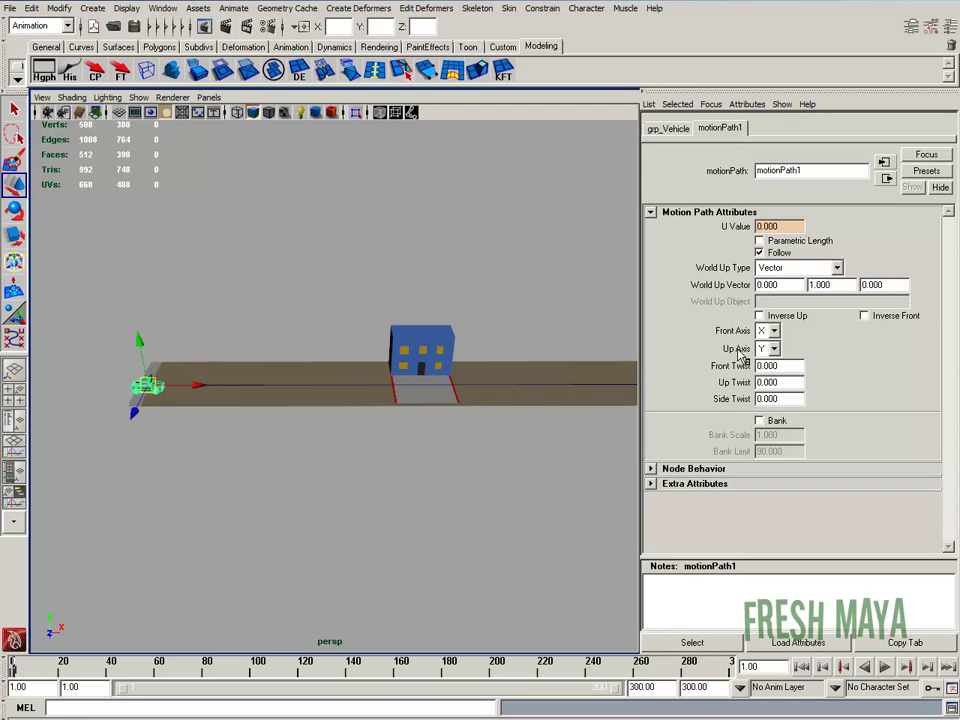
{"action": "left_click", "coordinate": [776, 331]}
{"action": "left_click", "coordinate": [777, 332]}
{"action": "left_click", "coordinate": [778, 348]}
{"action": "left_click", "coordinate": [785, 365]}
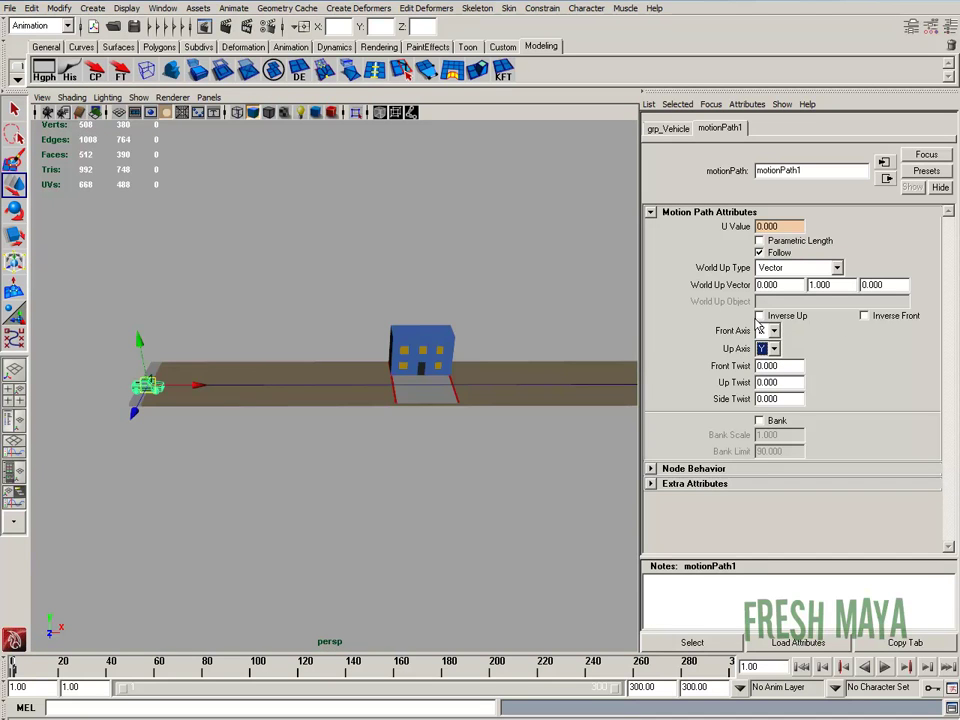
Try Inverse Front and Inverse Up on the motion path one at a time, turning each off again.
{"action": "scroll", "coordinate": [179, 361], "scroll_direction": "up", "scroll_amount": 4}
{"action": "middle_click_drag", "start_coordinate": [183, 390], "coordinate": [478, 378], "text": "alt"}
{"action": "scroll", "coordinate": [380, 384], "scroll_direction": "up", "scroll_amount": 3}
{"action": "middle_click_drag", "start_coordinate": [277, 360], "coordinate": [327, 348], "text": "alt"}
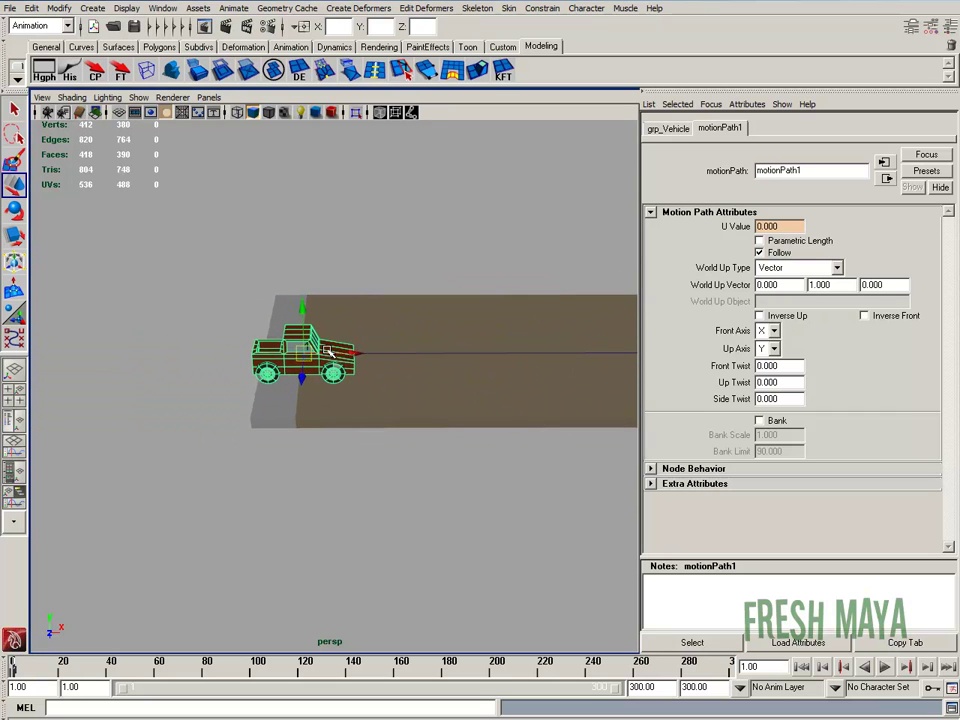
{"action": "left_click", "coordinate": [864, 316]}
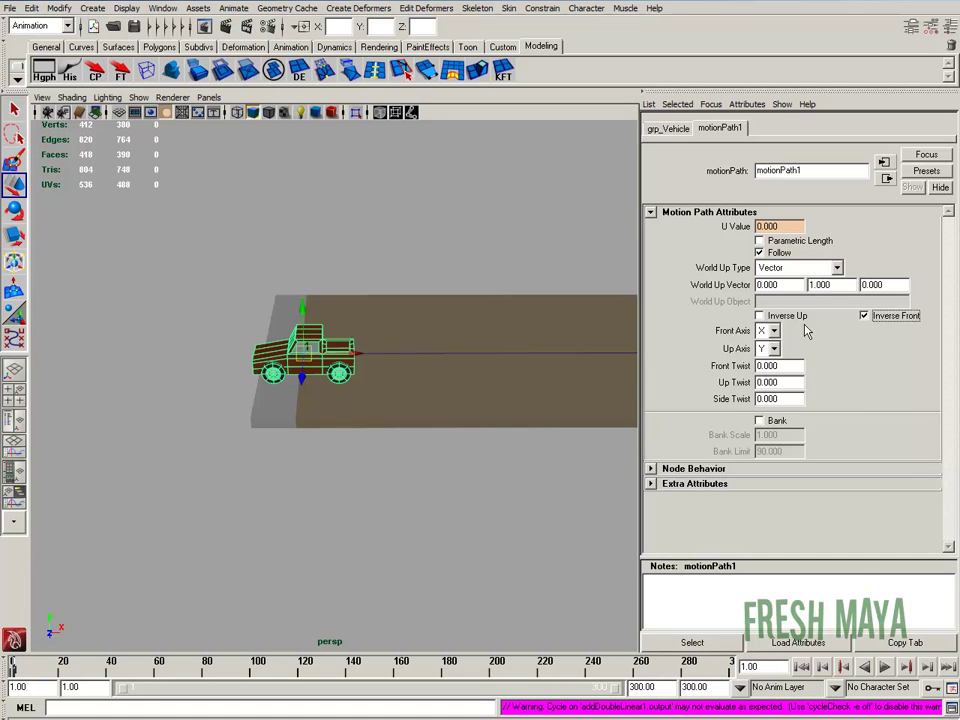
{"action": "left_click", "coordinate": [864, 316]}
{"action": "left_click", "coordinate": [775, 318]}
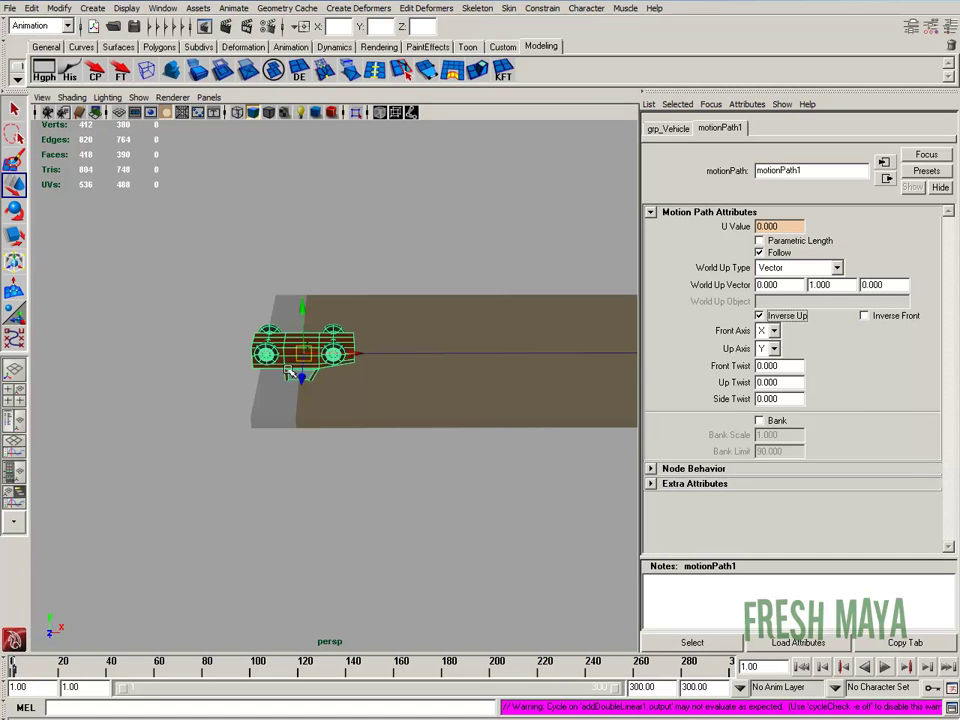
{"action": "left_click_drag", "start_coordinate": [324, 409], "coordinate": [350, 381], "text": "alt"}
{"action": "left_click", "coordinate": [761, 317]}
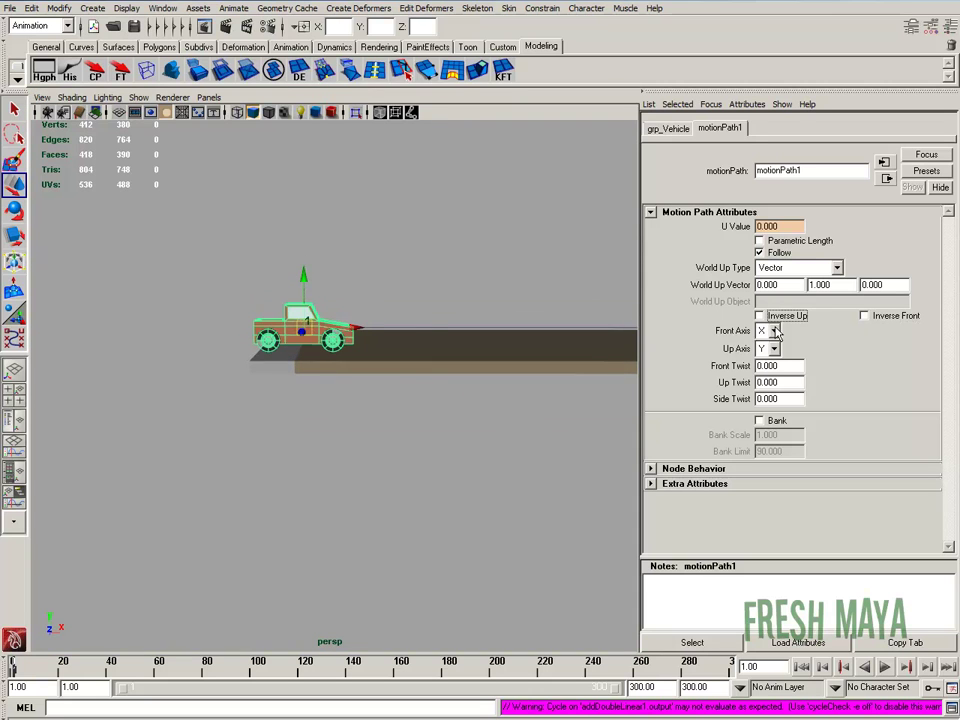
Try a different Front Axis for the motion path, and restore it to X.
{"action": "left_click", "coordinate": [774, 332]}
{"action": "left_click", "coordinate": [765, 359]}
{"action": "left_click", "coordinate": [774, 332]}
{"action": "left_click", "coordinate": [761, 347]}
{"action": "left_click_drag", "start_coordinate": [630, 377], "coordinate": [291, 244], "text": "alt"}
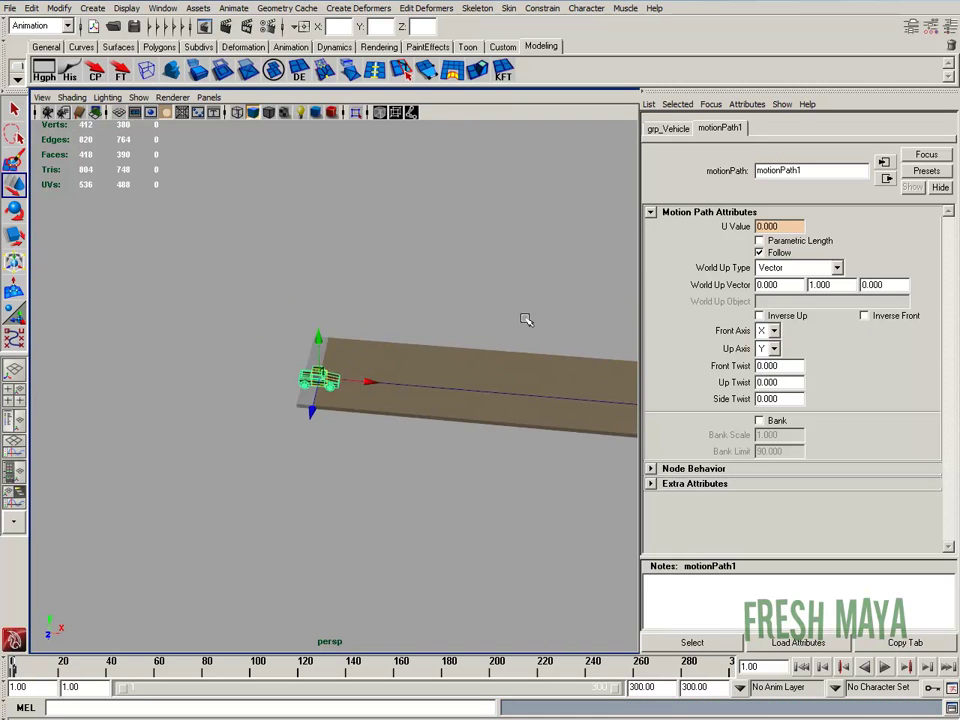
Hide the attribute display, play the truck's animation along the whole road, and rewind it to frame 1.
{"action": "left_click", "coordinate": [953, 32]}
{"action": "right_click_drag", "start_coordinate": [668, 301], "coordinate": [430, 297], "text": "alt"}
{"action": "middle_click_drag", "start_coordinate": [655, 332], "coordinate": [540, 332], "text": "alt"}
{"action": "left_click_drag", "start_coordinate": [540, 332], "coordinate": [606, 329], "text": "alt"}
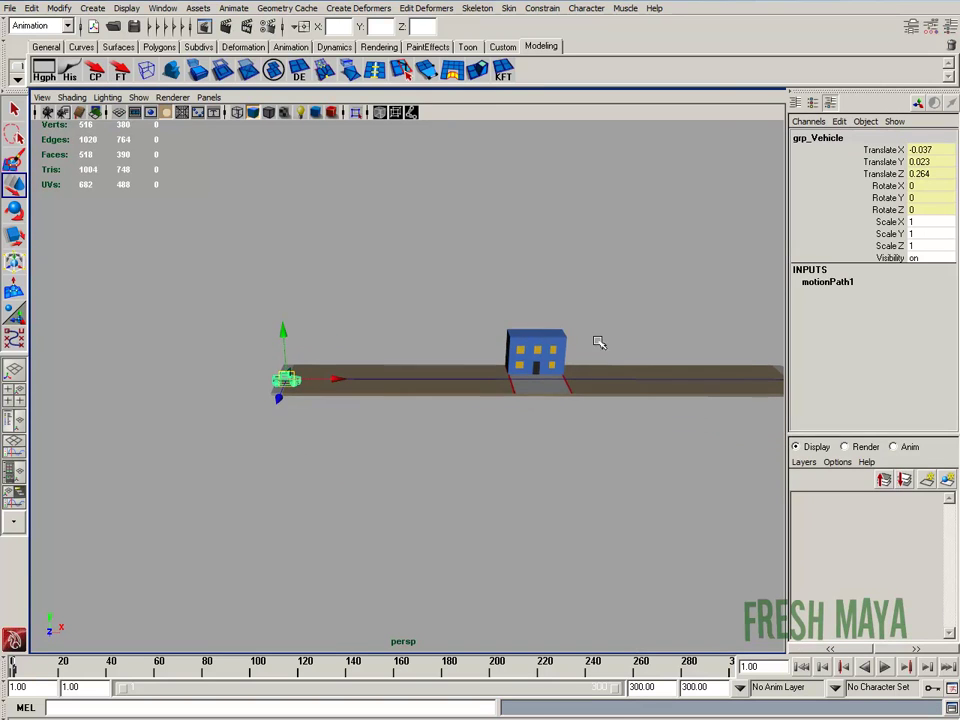
{"action": "left_click", "coordinate": [951, 28]}
{"action": "left_click_drag", "start_coordinate": [662, 279], "coordinate": [477, 370], "text": "alt"}
{"action": "left_click", "coordinate": [885, 666]}
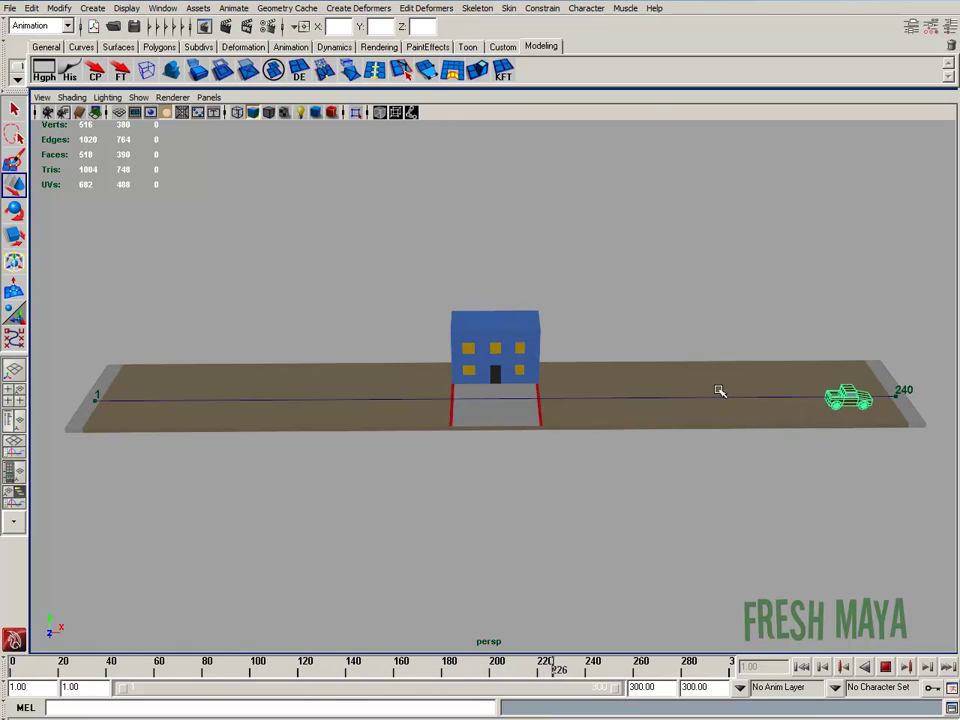
{"action": "left_click", "coordinate": [885, 666]}
{"action": "left_click", "coordinate": [802, 667]}
Try to move the truck by hand along the road to the building, then play the animation and return to frame 1.
{"action": "left_click_drag", "start_coordinate": [467, 425], "coordinate": [435, 445], "text": "alt"}
{"action": "right_click_drag", "start_coordinate": [317, 437], "coordinate": [361, 455], "text": "alt"}
{"action": "middle_click_drag", "start_coordinate": [363, 460], "coordinate": [360, 437], "text": "alt"}
{"action": "right_click_drag", "start_coordinate": [331, 439], "coordinate": [376, 440], "text": "alt"}
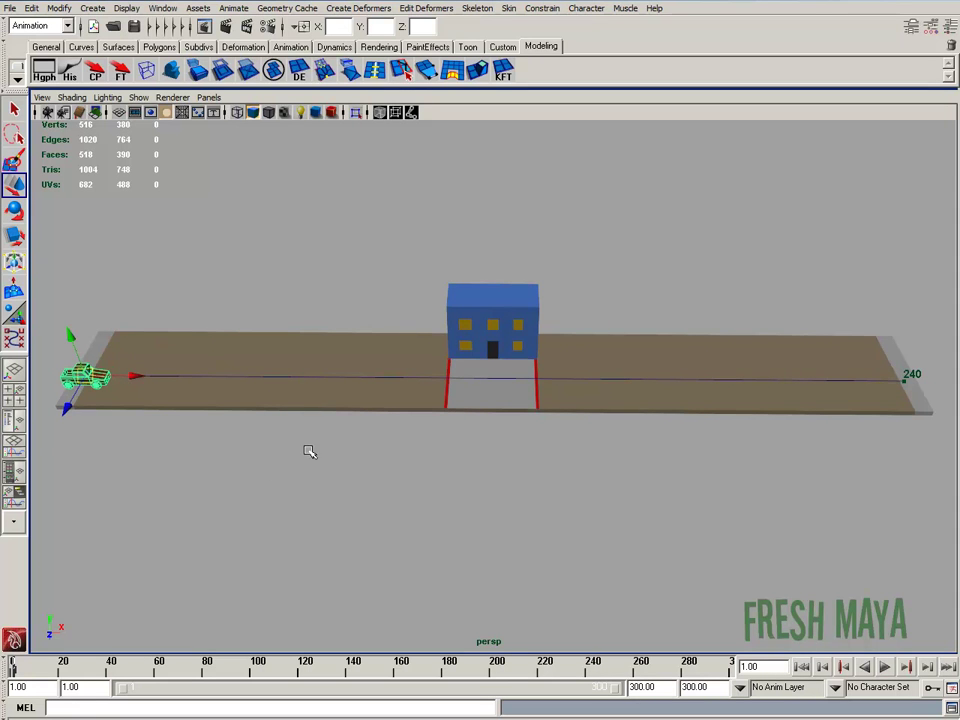
{"action": "left_click_drag", "start_coordinate": [313, 444], "coordinate": [214, 447], "text": "alt"}
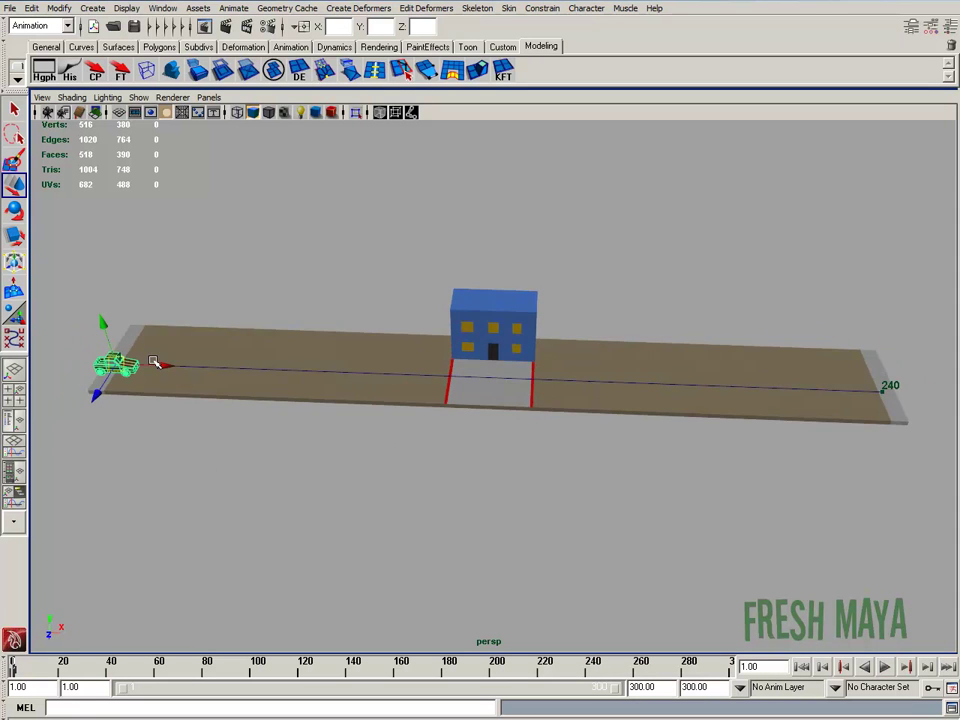
{"action": "left_click_drag", "start_coordinate": [158, 366], "coordinate": [328, 439]}
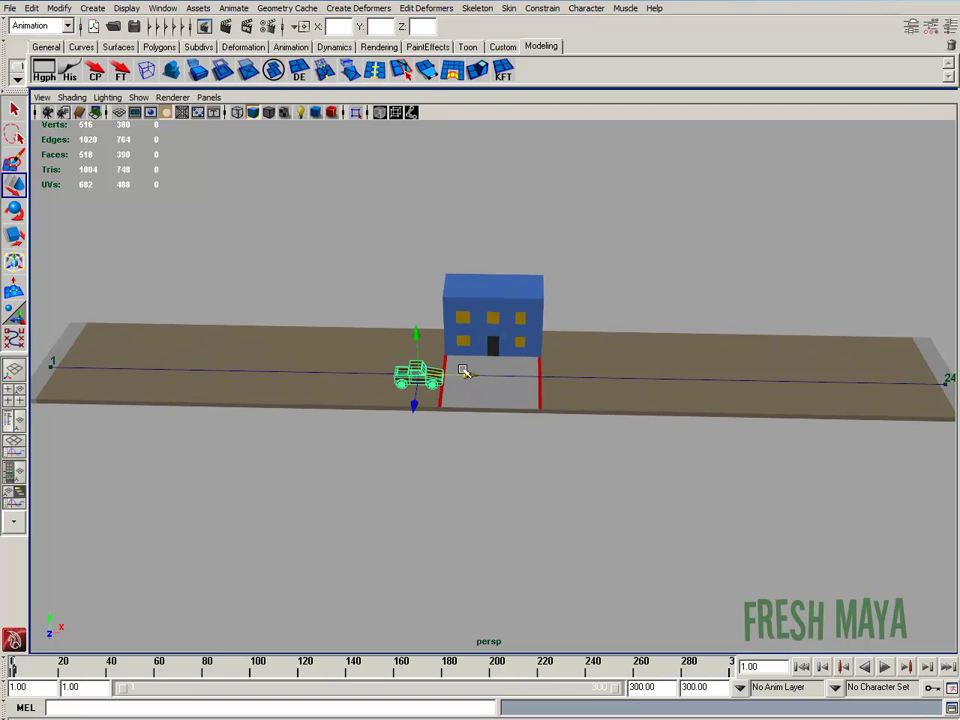
{"action": "key", "text": "alt+v"}
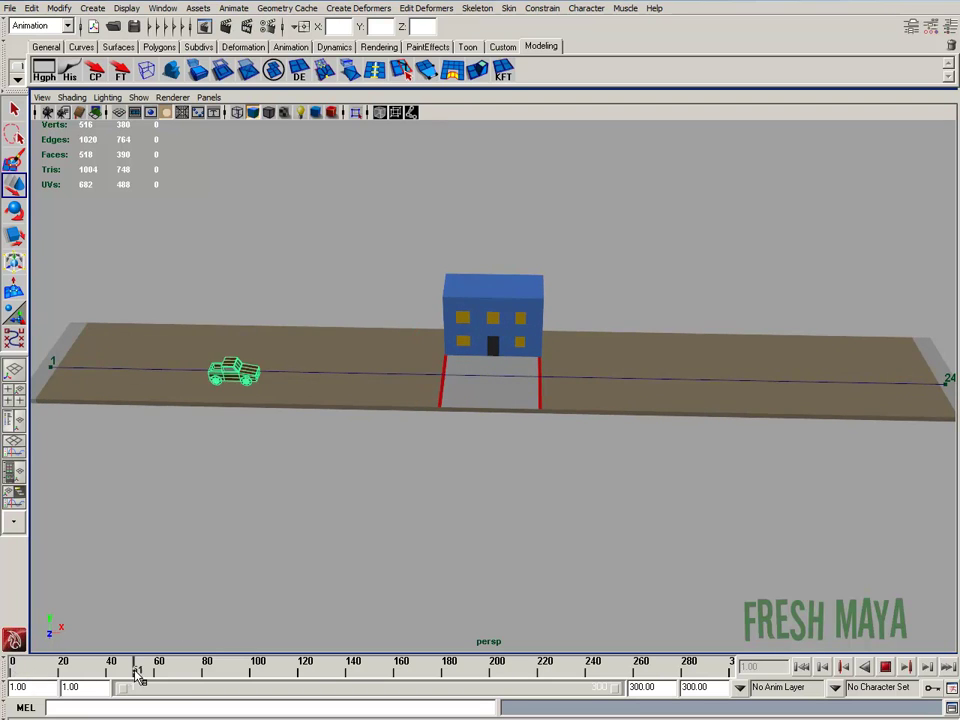
{"action": "left_click", "coordinate": [16, 672]}
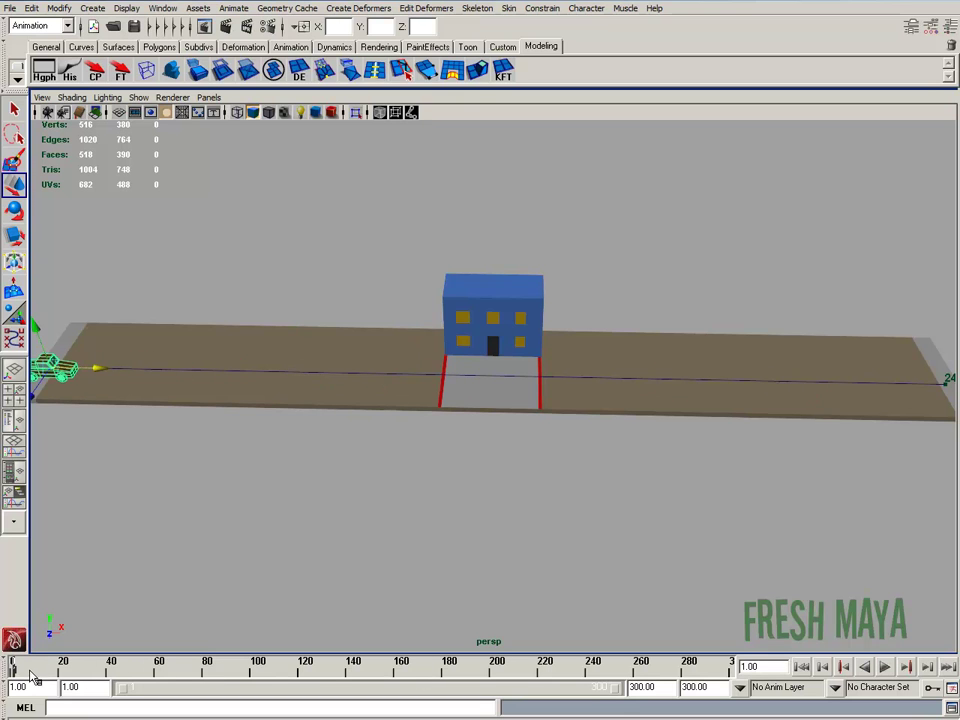
{"action": "key", "text": "alt+v"}
Go to frame 100, show the Channel Box, expand the vehicle's motionPath1 input and select its U Value channel.
{"action": "left_click_drag", "start_coordinate": [16, 672], "coordinate": [254, 677]}
{"action": "left_click_drag", "start_coordinate": [418, 449], "coordinate": [349, 471], "text": "alt"}
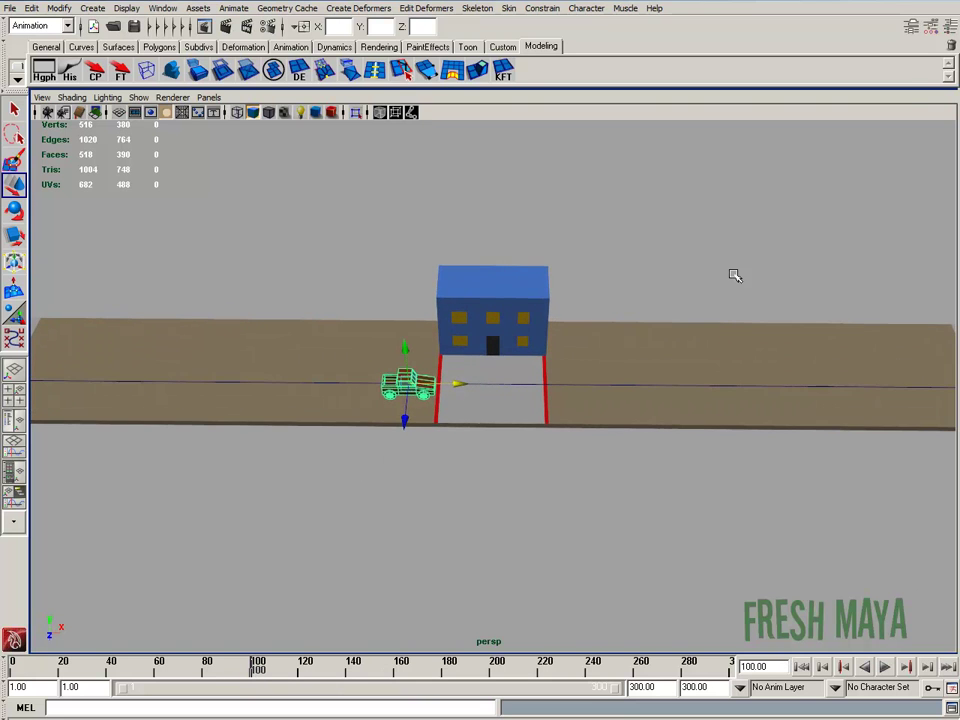
{"action": "left_click", "coordinate": [951, 28]}
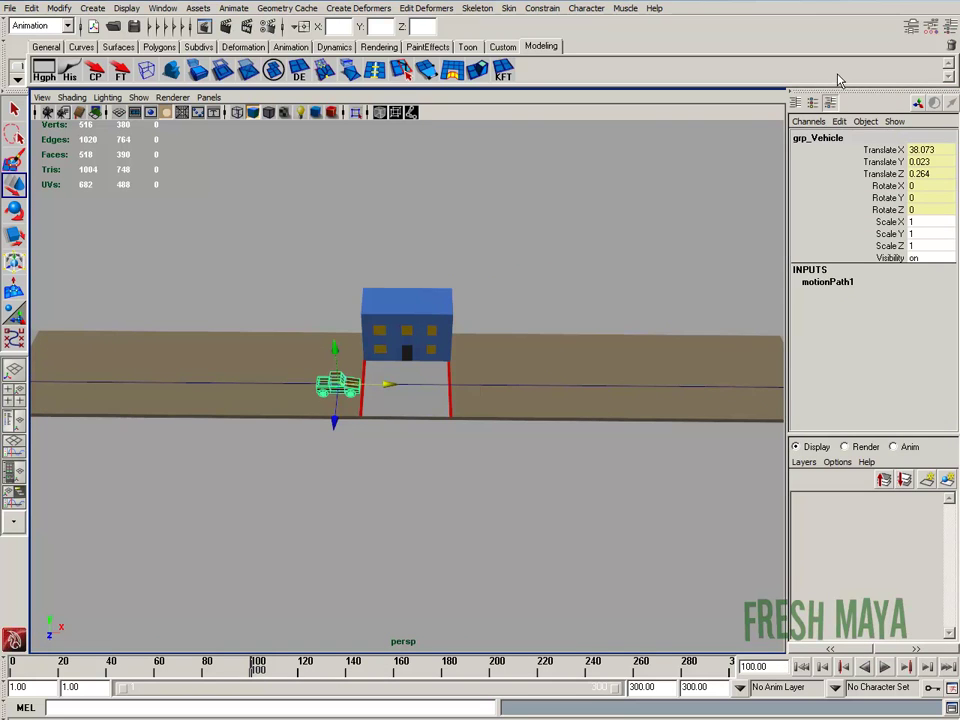
{"action": "left_click", "coordinate": [833, 283]}
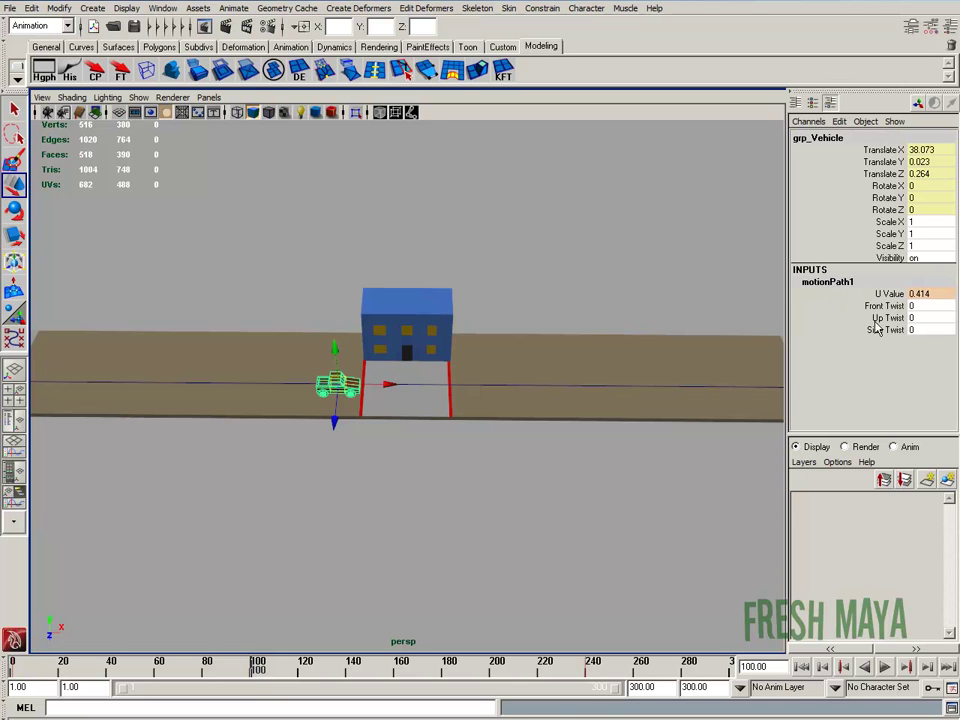
{"action": "left_click", "coordinate": [890, 294]}
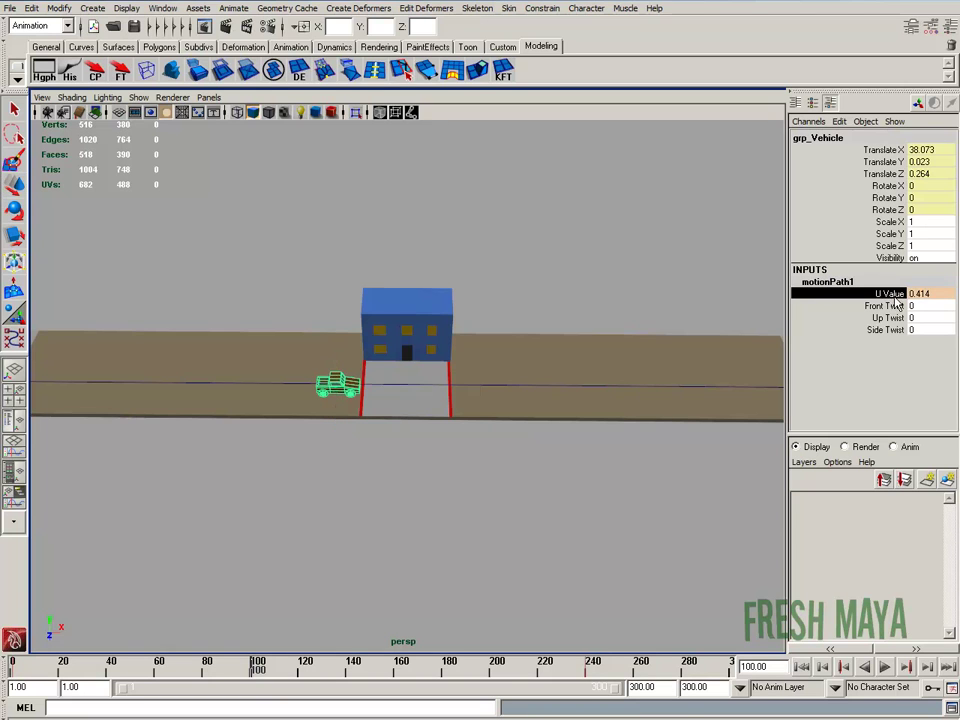
{"action": "left_click_drag", "start_coordinate": [439, 386], "coordinate": [459, 373], "text": "alt"}
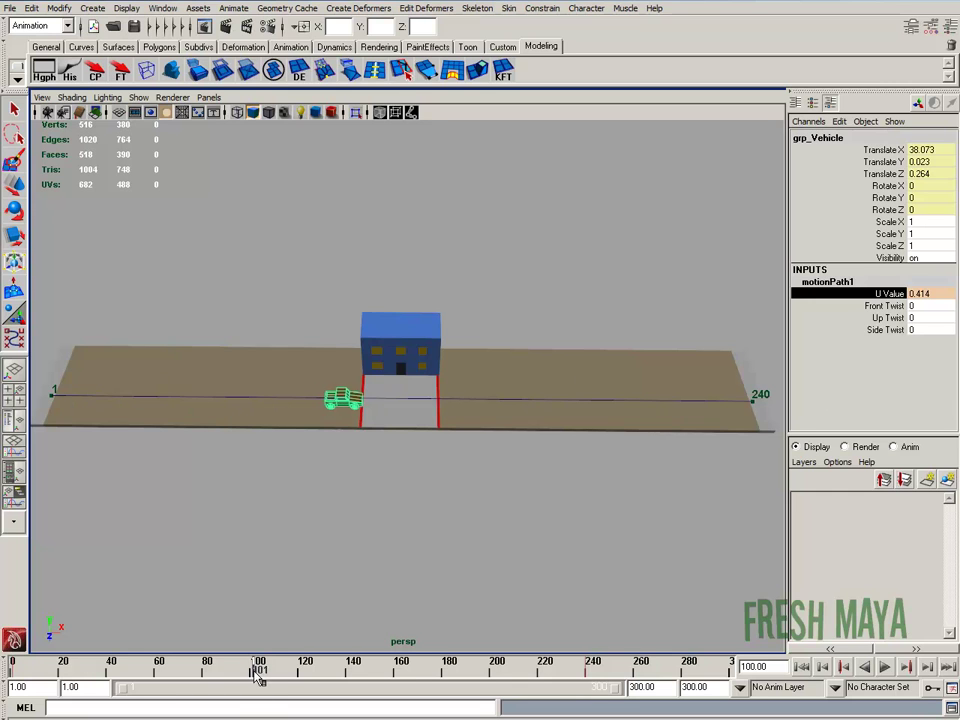
Scrub the truck's animation between frames 1 and 240 to compare the U Value and Translate X channels.
{"action": "left_click_drag", "start_coordinate": [257, 680], "coordinate": [592, 680]}
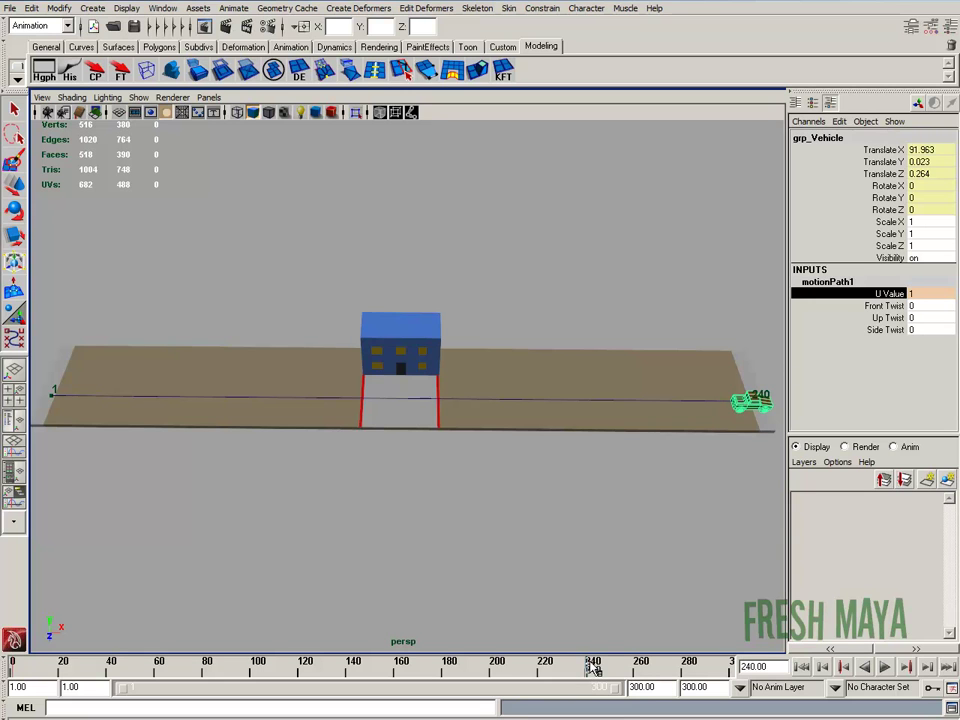
{"action": "key", "text": "alt+v"}
{"action": "left_click", "coordinate": [9, 668]}
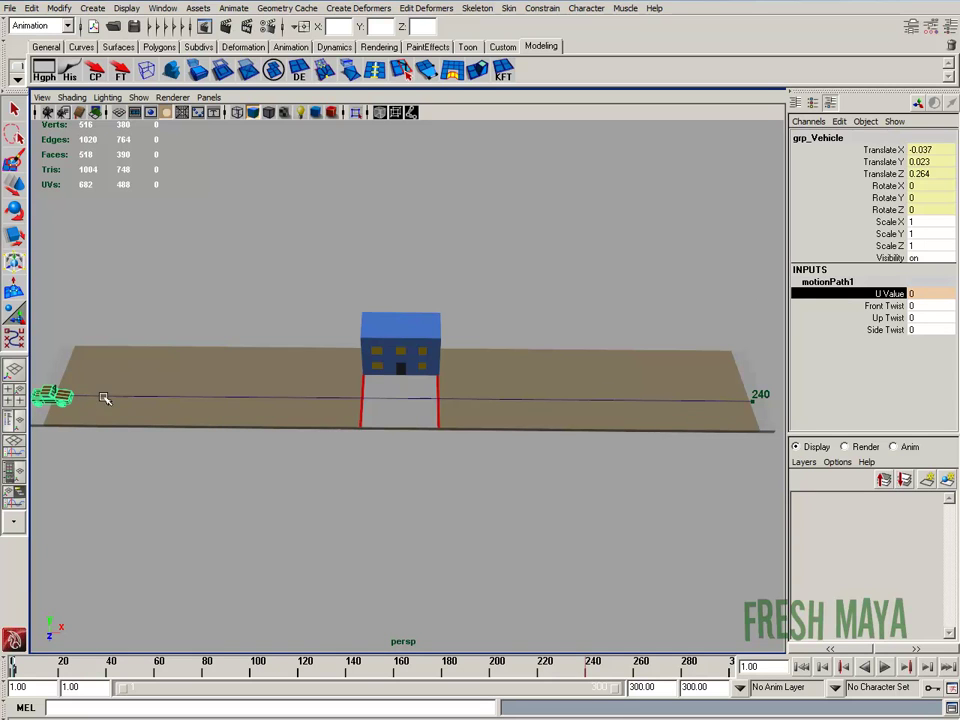
{"action": "left_click", "coordinate": [899, 150]}
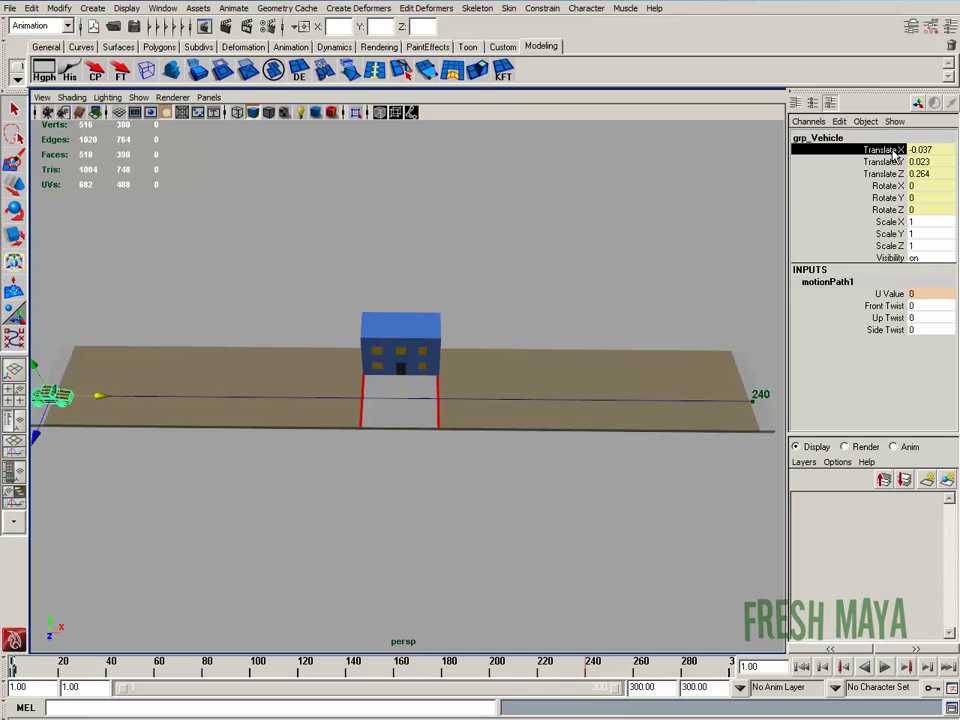
{"action": "left_click_drag", "start_coordinate": [17, 677], "coordinate": [594, 672]}
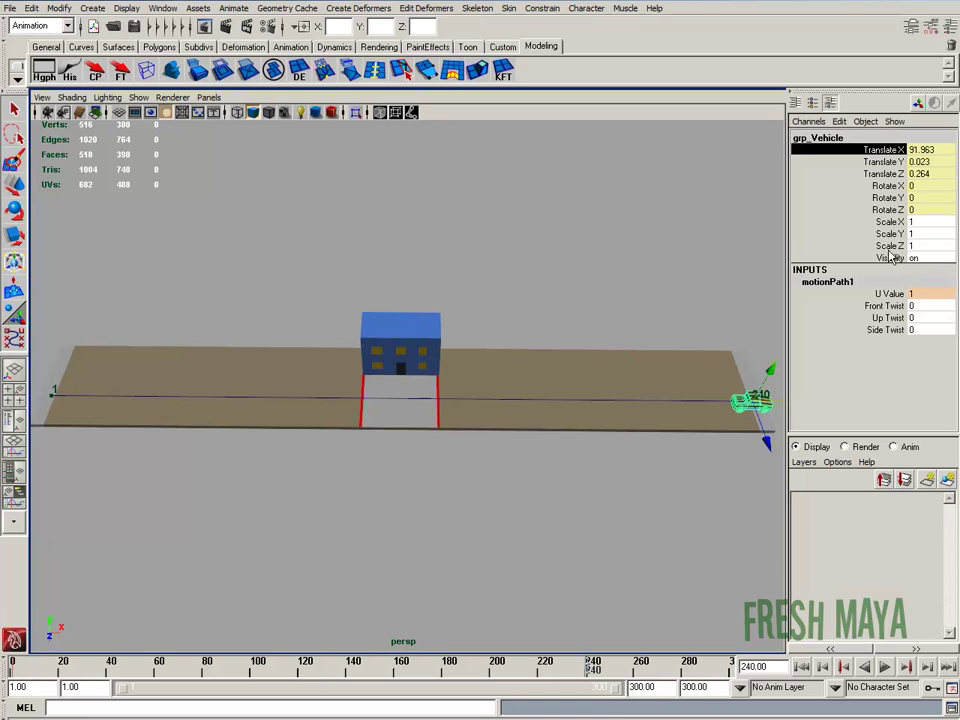
Select the motionPath1 U Value channel, go to frame 100 and set a key on it there.
{"action": "left_click", "coordinate": [903, 294]}
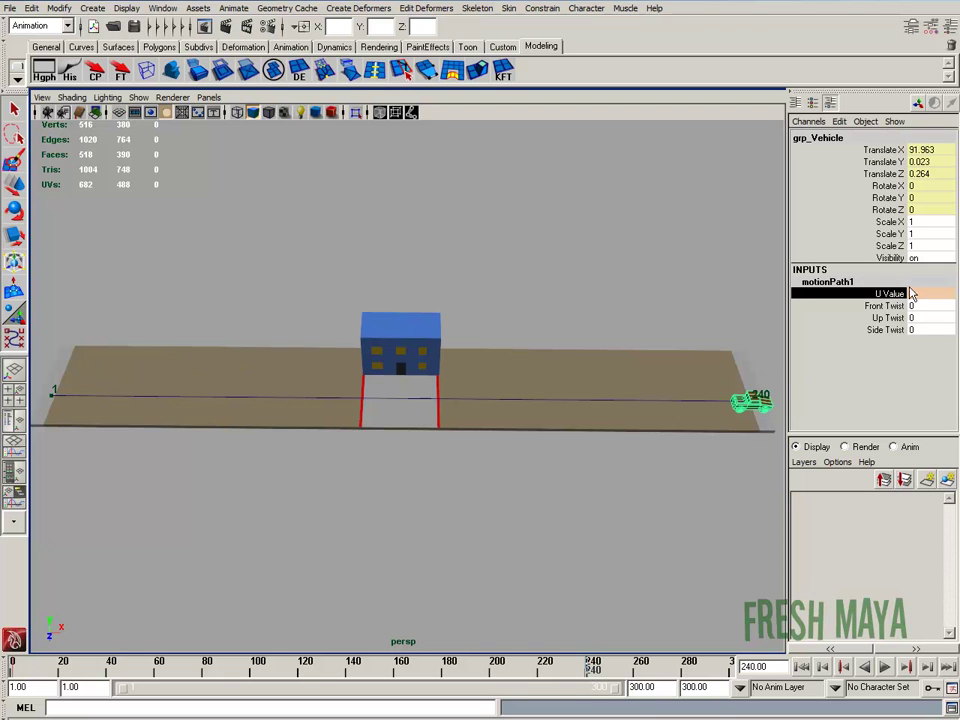
{"action": "left_click_drag", "start_coordinate": [582, 388], "coordinate": [589, 379], "text": "alt"}
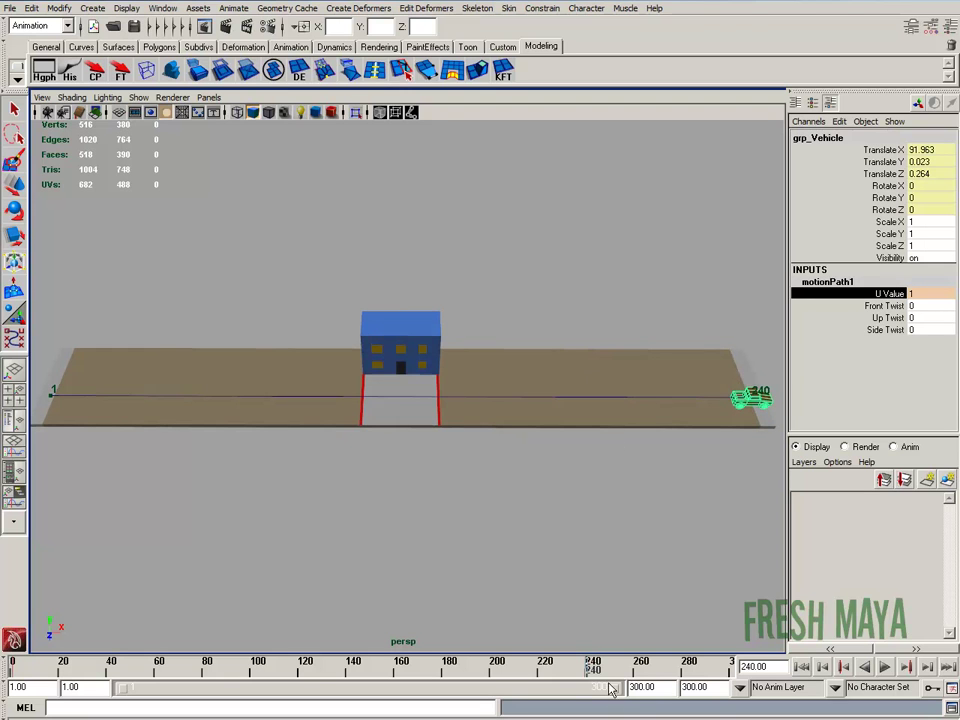
{"action": "left_click_drag", "start_coordinate": [590, 678], "coordinate": [256, 681]}
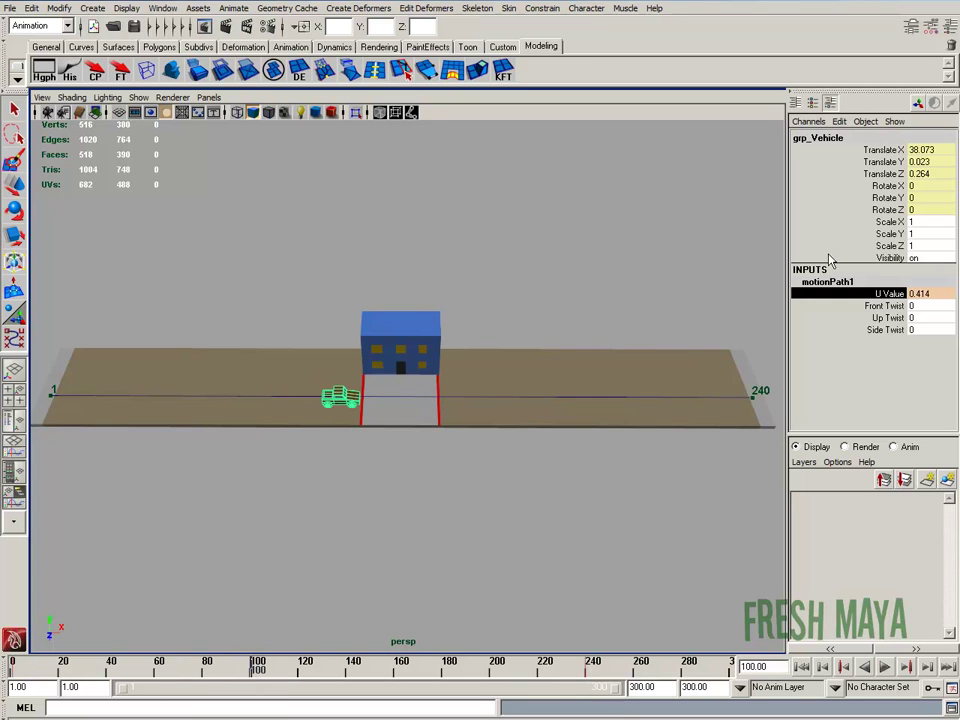
{"action": "right_click", "coordinate": [884, 296]}
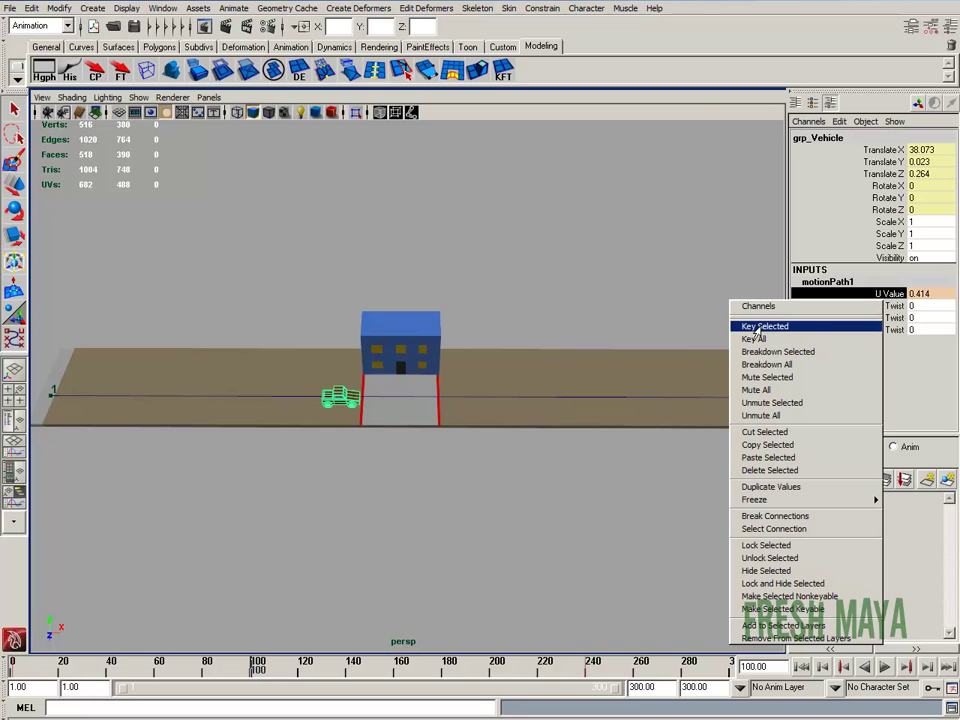
{"action": "left_click", "coordinate": [781, 328]}
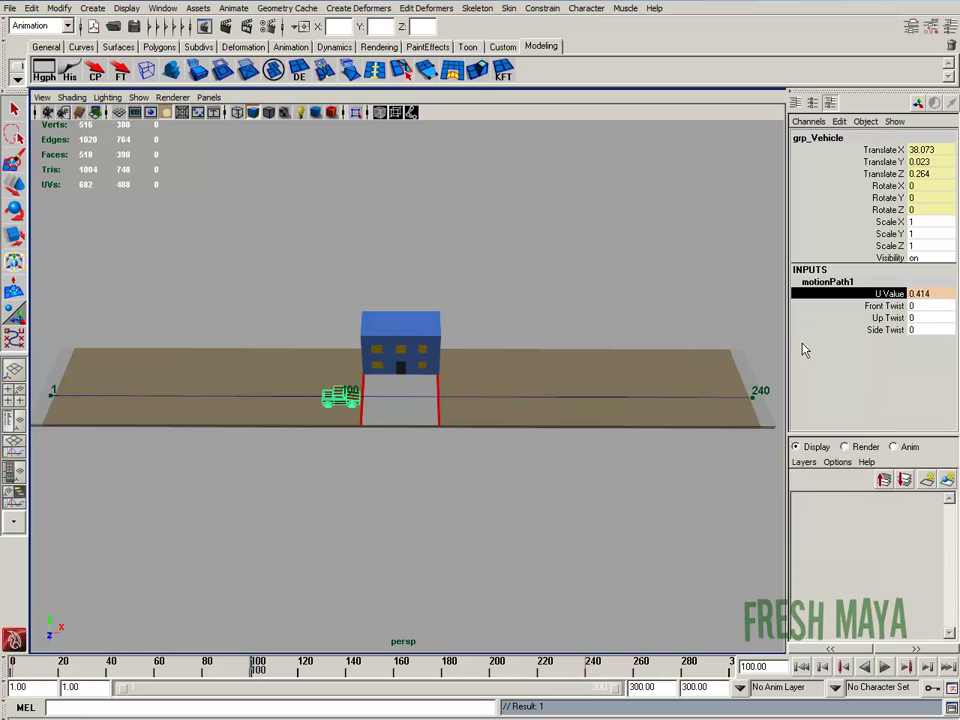
Scrub back to frame 59 and select the motion path curve to inspect its frame markers along the road.
{"action": "left_click_drag", "start_coordinate": [258, 677], "coordinate": [157, 677]}
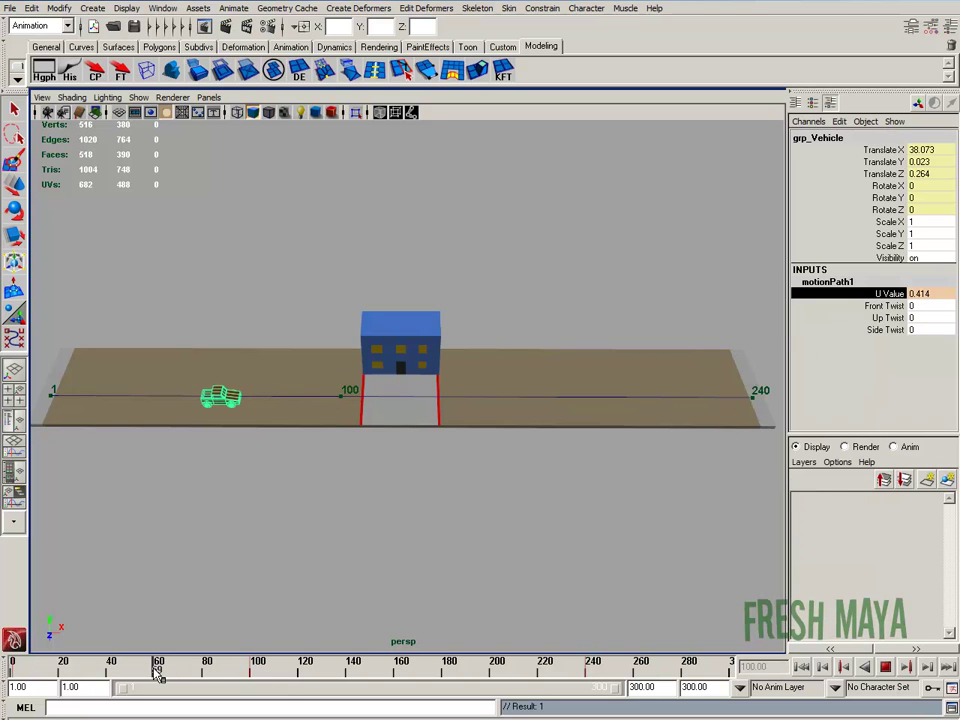
{"action": "left_click", "coordinate": [346, 395]}
{"action": "key", "text": "w"}
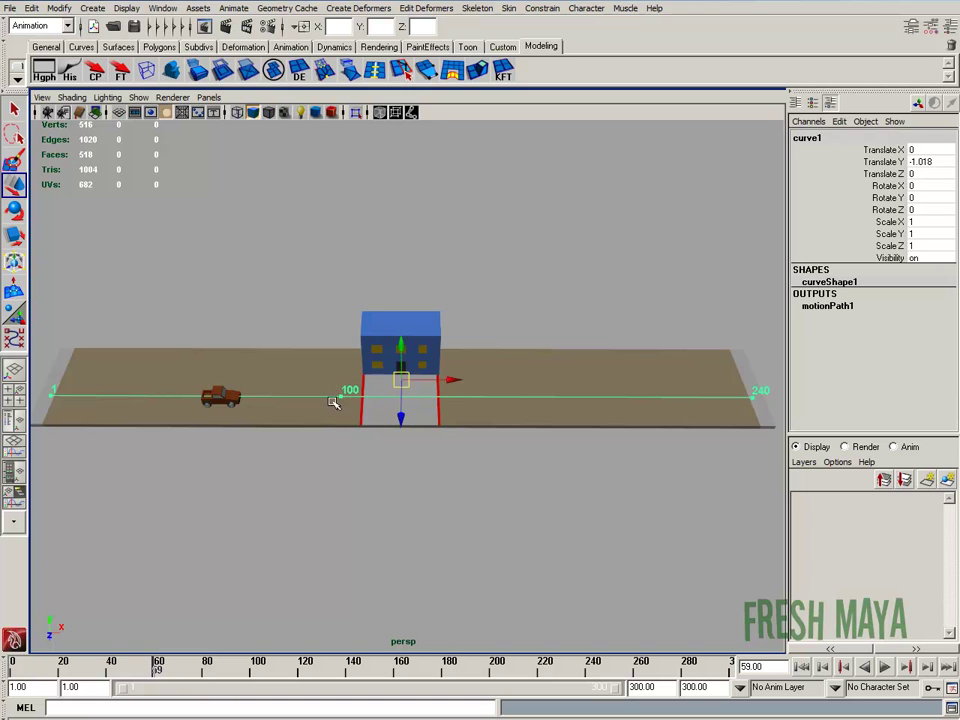
{"action": "middle_click_drag", "start_coordinate": [334, 412], "coordinate": [373, 429], "text": "alt"}
{"action": "scroll", "coordinate": [400, 418], "scroll_direction": "down", "scroll_amount": 2}
{"action": "middle_click_drag", "start_coordinate": [435, 407], "coordinate": [403, 420], "text": "alt"}
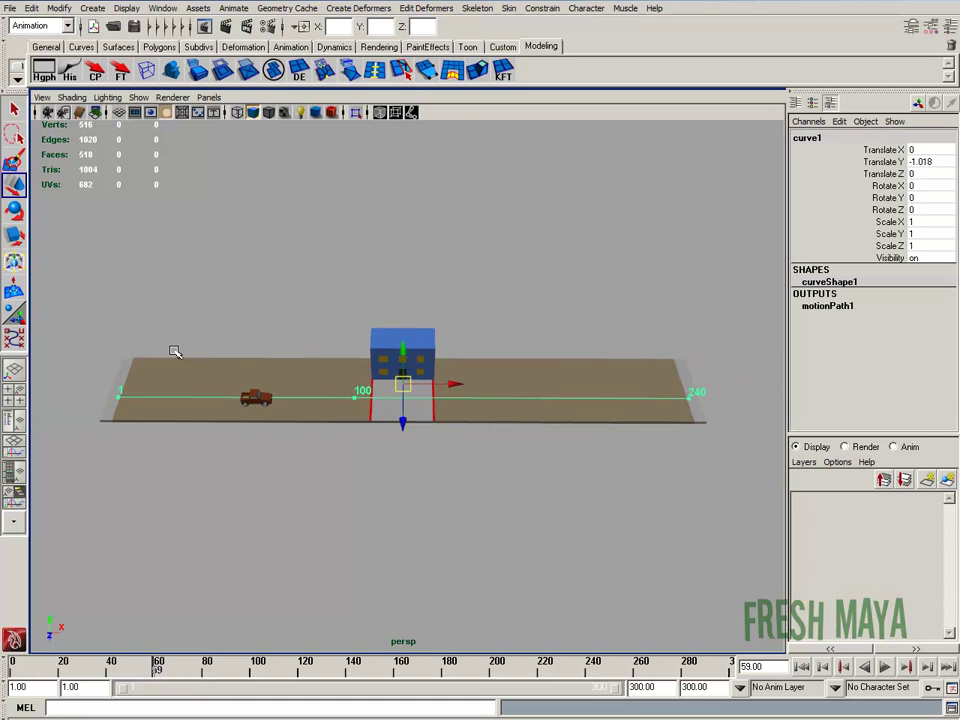
{"action": "left_click", "coordinate": [122, 402], "text": "shift"}
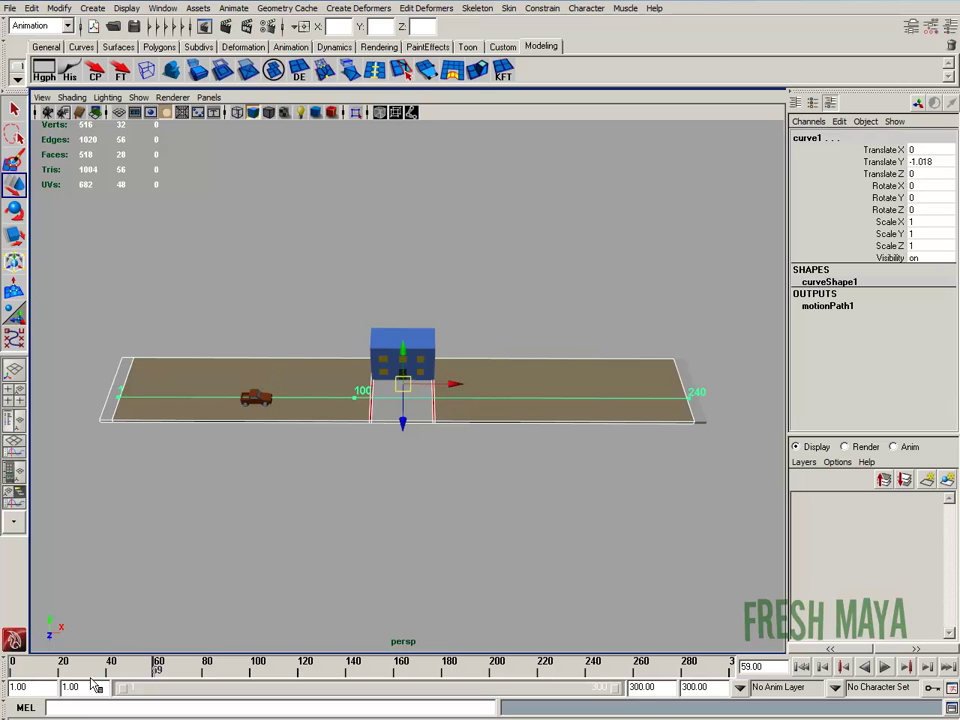
Select the grp_Vehicle group, advance to frame 141 where the truck has passed the building, and key motionPath1's U Value.
{"action": "left_click", "coordinate": [259, 397]}
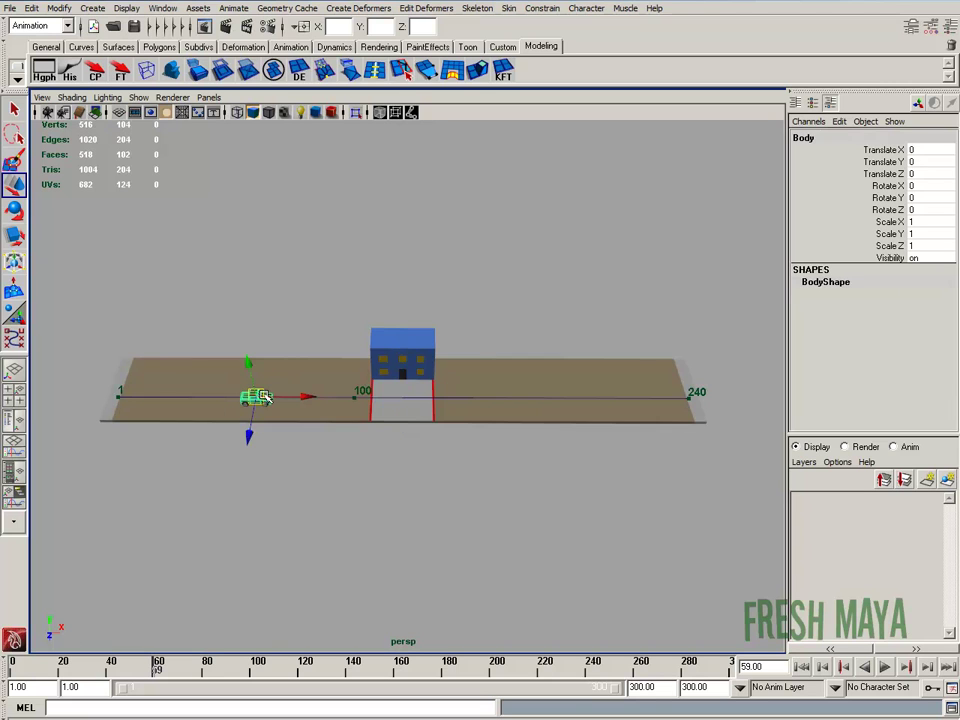
{"action": "key", "text": "Up"}
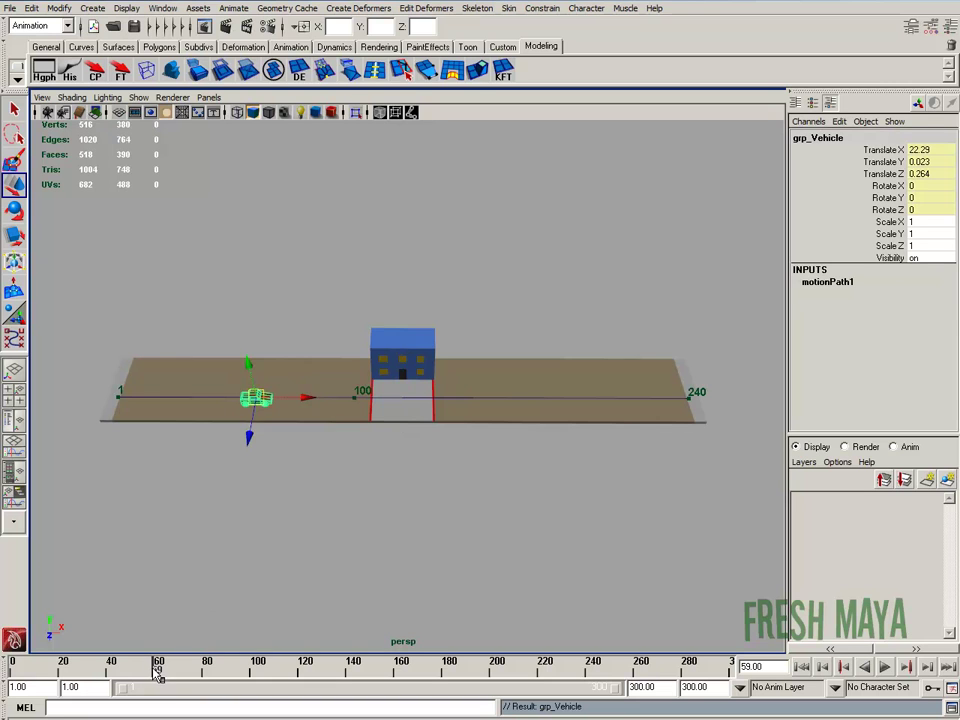
{"action": "left_click_drag", "start_coordinate": [153, 669], "coordinate": [240, 680]}
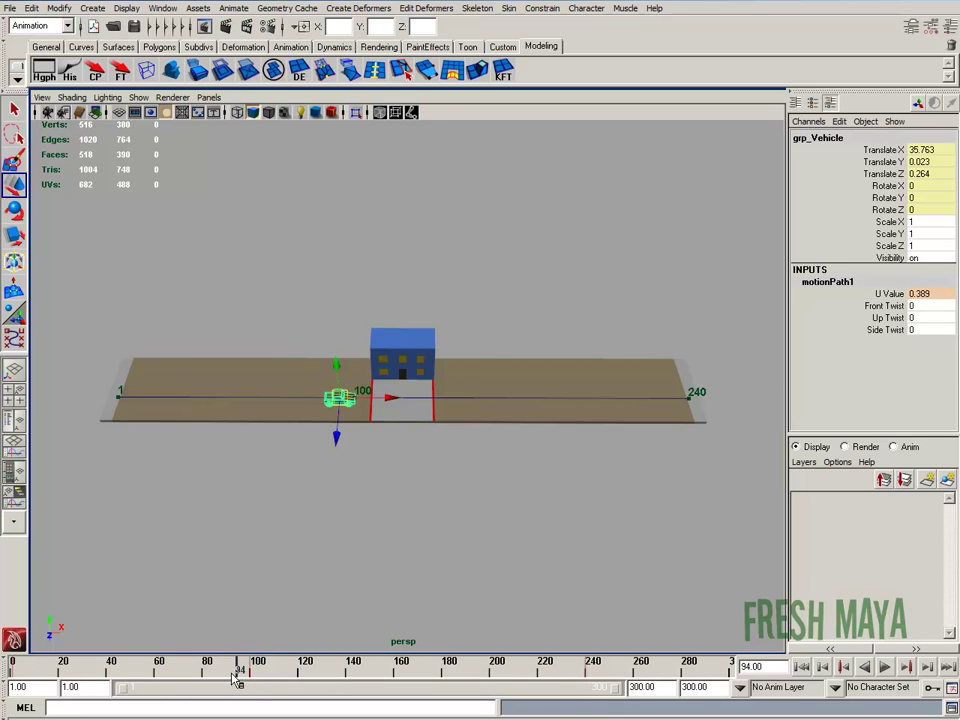
{"action": "left_click_drag", "start_coordinate": [239, 679], "coordinate": [351, 683]}
{"action": "right_click_drag", "start_coordinate": [354, 428], "coordinate": [424, 506], "text": "alt"}
{"action": "middle_click_drag", "start_coordinate": [424, 506], "coordinate": [433, 475], "text": "alt"}
{"action": "left_click_drag", "start_coordinate": [349, 668], "coordinate": [356, 671]}
{"action": "left_click", "coordinate": [888, 294]}
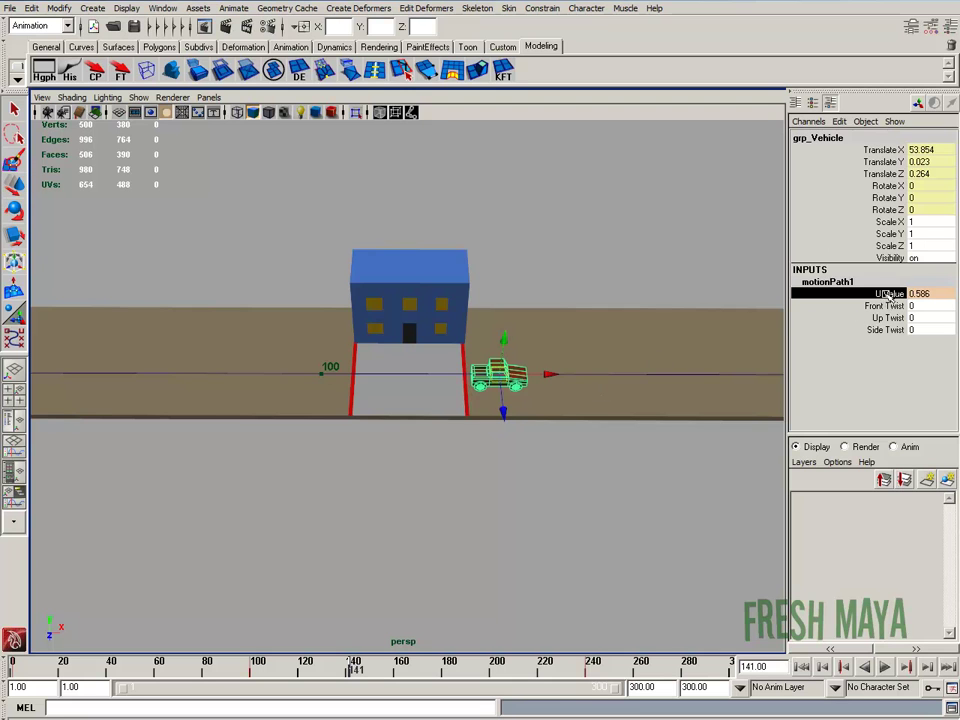
{"action": "right_click", "coordinate": [895, 296]}
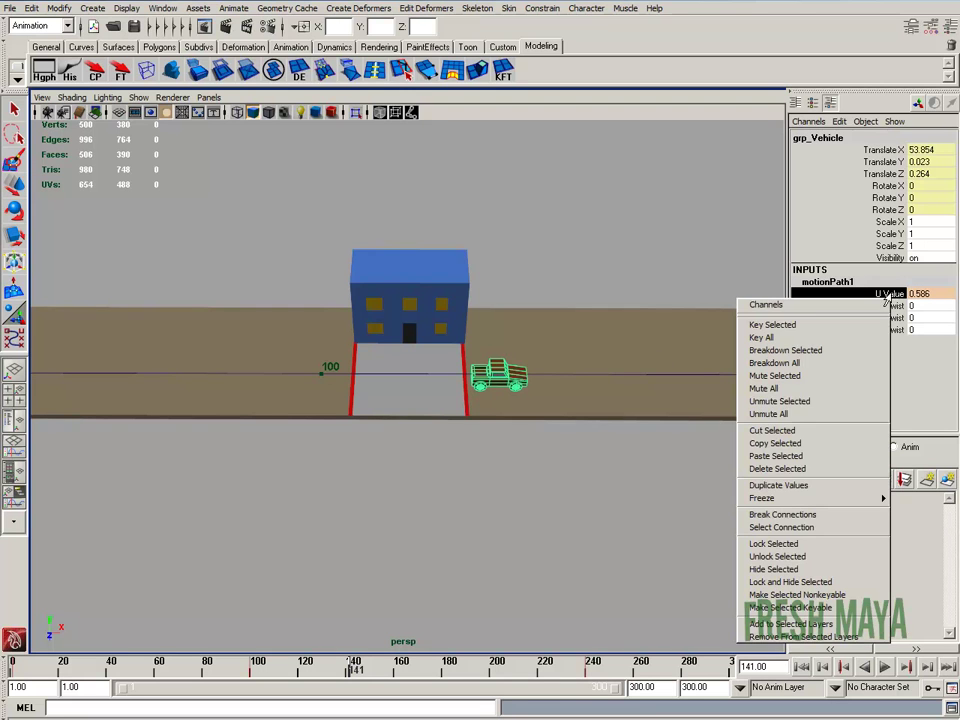
{"action": "left_click", "coordinate": [765, 324]}
Scrub back to the start of the path, play the truck's animation past the building and stop it at frame 231.
{"action": "right_click_drag", "start_coordinate": [616, 447], "coordinate": [429, 451], "text": "alt"}
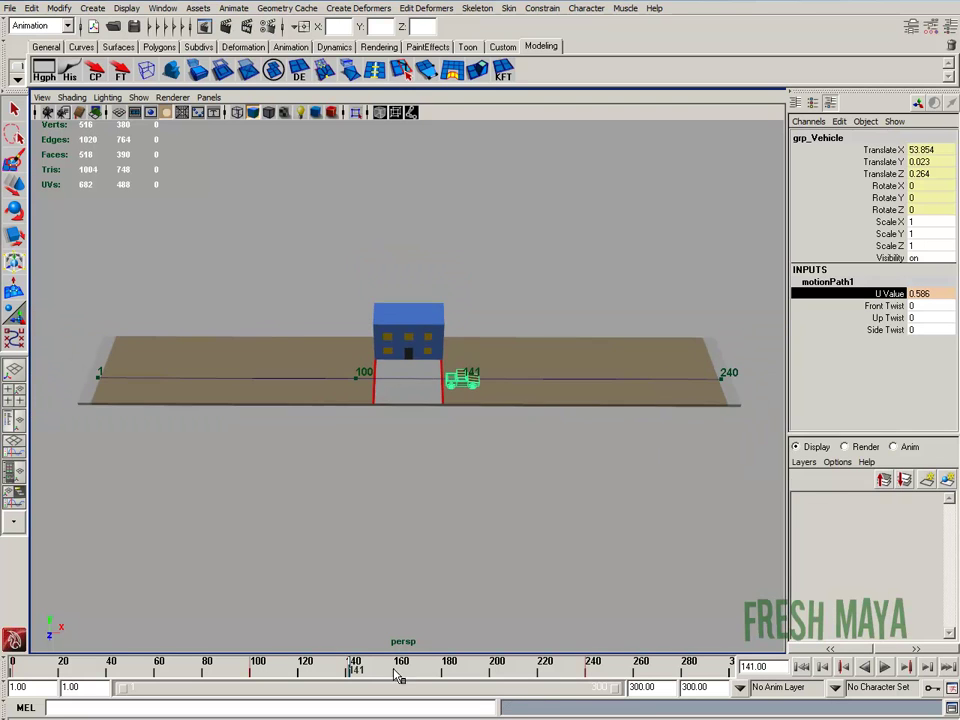
{"action": "left_click_drag", "start_coordinate": [349, 675], "coordinate": [121, 672]}
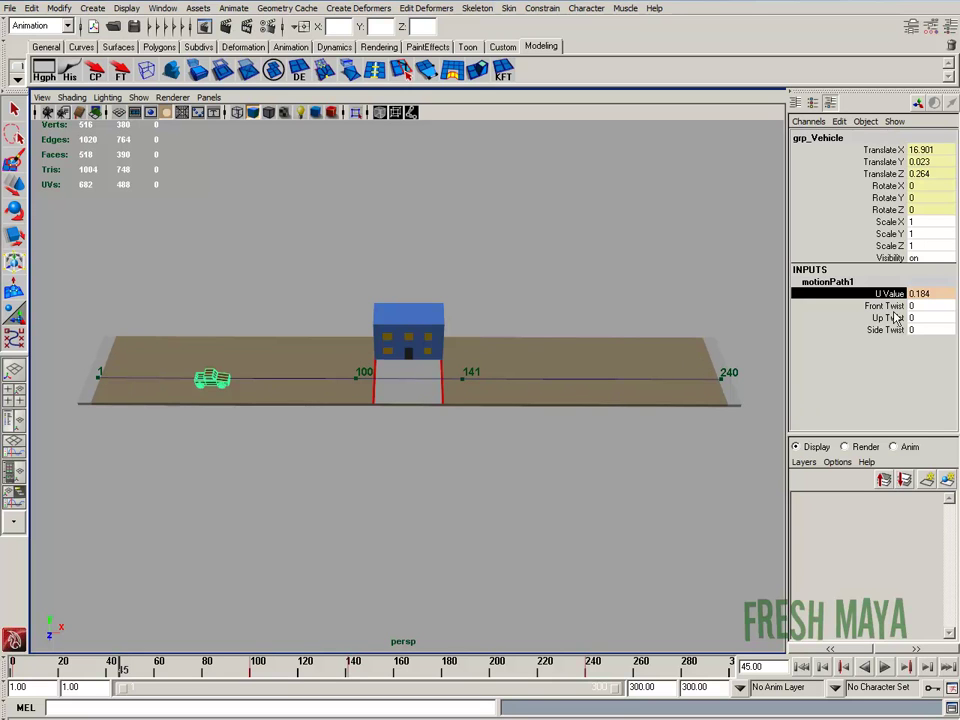
{"action": "scroll", "coordinate": [426, 431], "scroll_direction": "down", "scroll_amount": 3}
{"action": "left_click_drag", "start_coordinate": [426, 431], "coordinate": [424, 418], "text": "alt"}
{"action": "scroll", "coordinate": [424, 418], "scroll_direction": "up", "scroll_amount": 2}
{"action": "left_click_drag", "start_coordinate": [120, 668], "coordinate": [5, 675]}
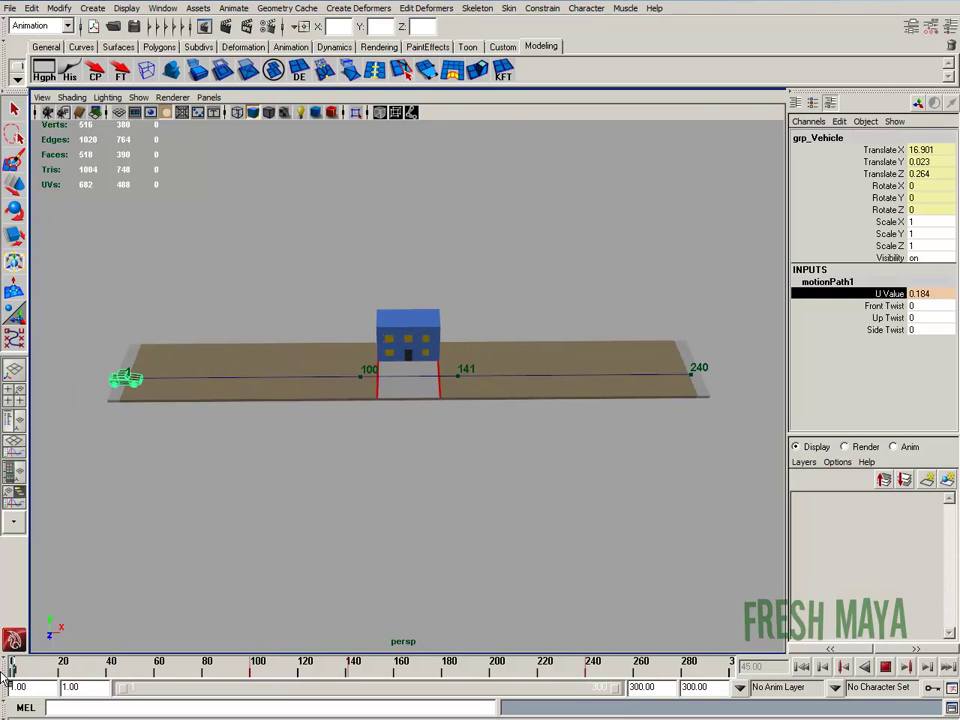
{"action": "left_click", "coordinate": [885, 668]}
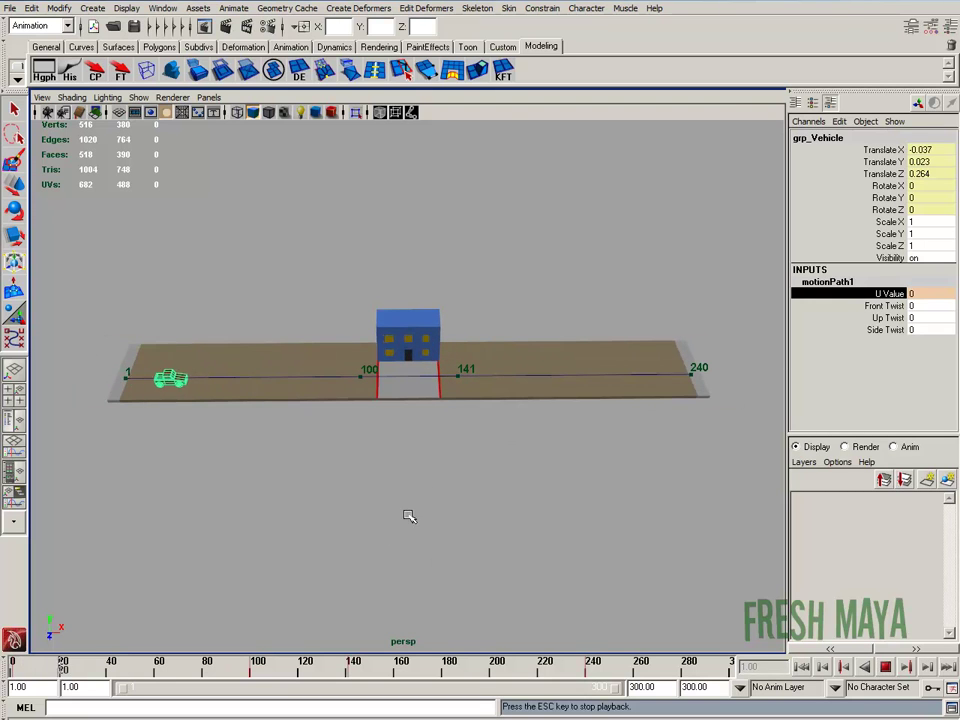
{"action": "left_click_drag", "start_coordinate": [409, 510], "coordinate": [399, 546], "text": "alt"}
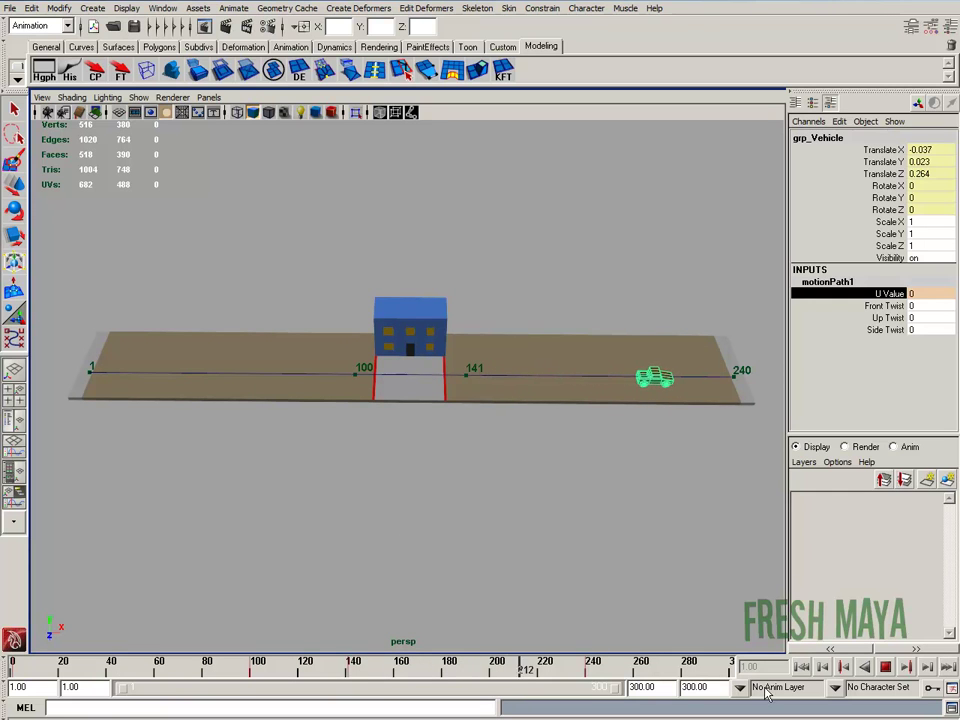
{"action": "left_click", "coordinate": [886, 668]}
Scrub the truck back to frame 18, forward through frame 100 to about frame 179, and return to frame 3.
{"action": "left_click_drag", "start_coordinate": [593, 572], "coordinate": [493, 488], "text": "alt"}
{"action": "mouse_move", "coordinate": [432, 412]}
{"action": "left_mouse_down", "text": "alt"}
{"action": "mouse_move", "coordinate": [440, 410]}
{"action": "mouse_move", "coordinate": [410, 422]}
{"action": "mouse_move", "coordinate": [424, 414]}
{"action": "left_mouse_up", "text": "alt"}
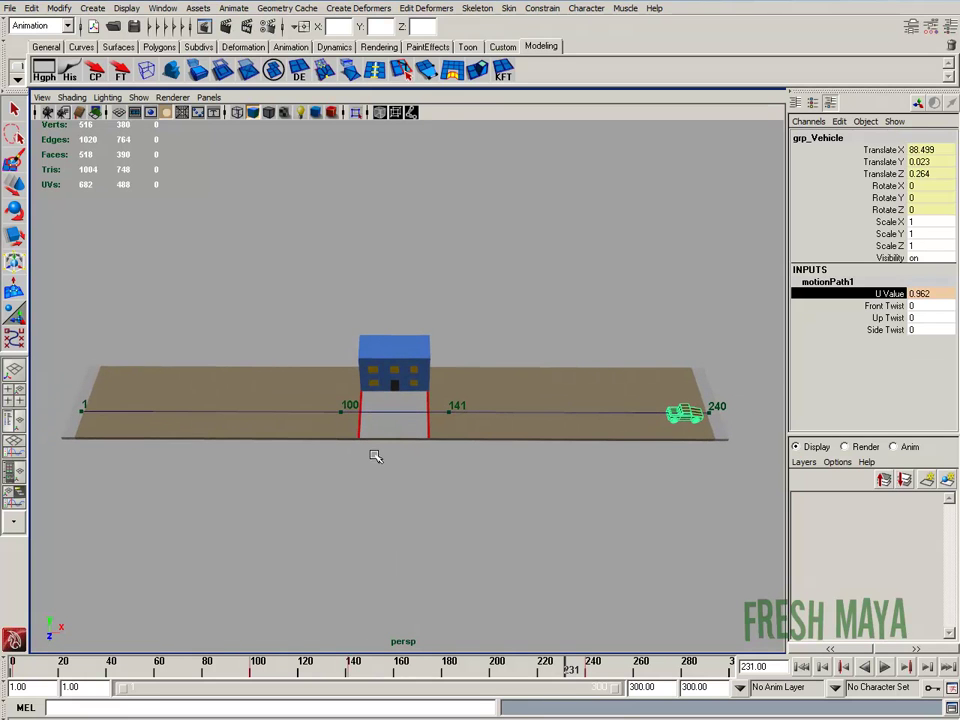
{"action": "left_click_drag", "start_coordinate": [373, 454], "coordinate": [396, 469], "text": "alt"}
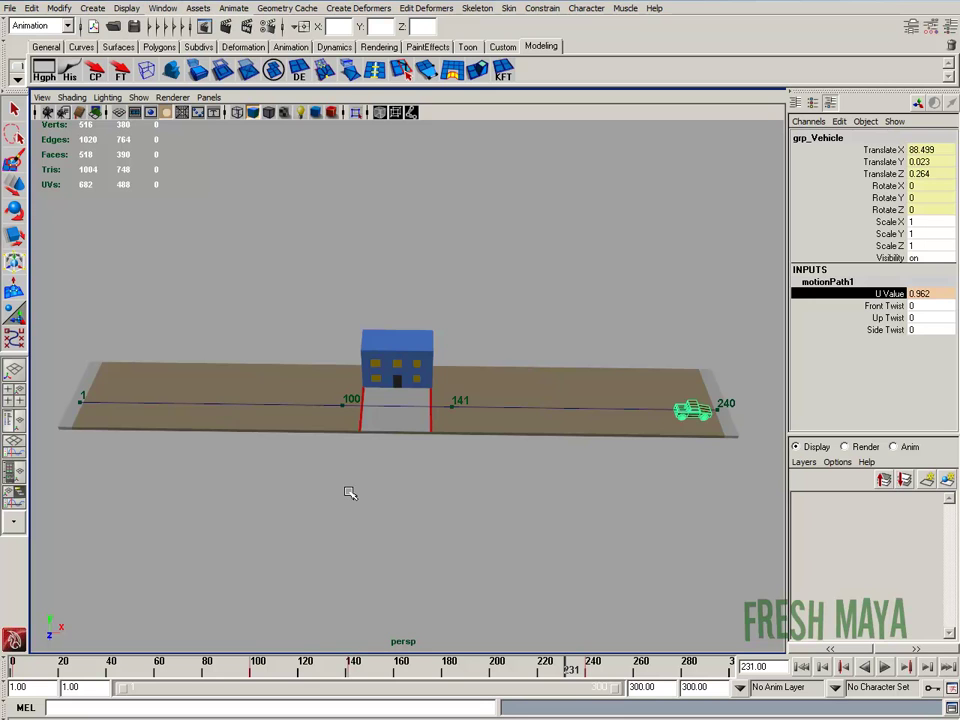
{"action": "left_click_drag", "start_coordinate": [347, 482], "coordinate": [338, 492], "text": "alt"}
{"action": "right_click_drag", "start_coordinate": [347, 508], "coordinate": [353, 398], "text": "alt"}
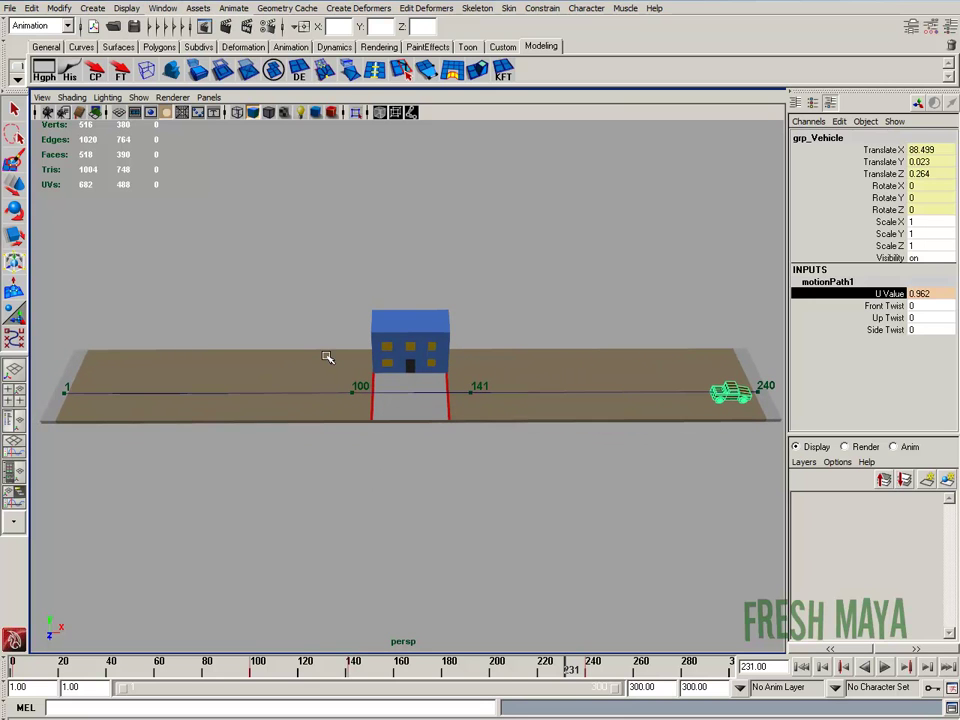
{"action": "left_click_drag", "start_coordinate": [184, 676], "coordinate": [55, 640]}
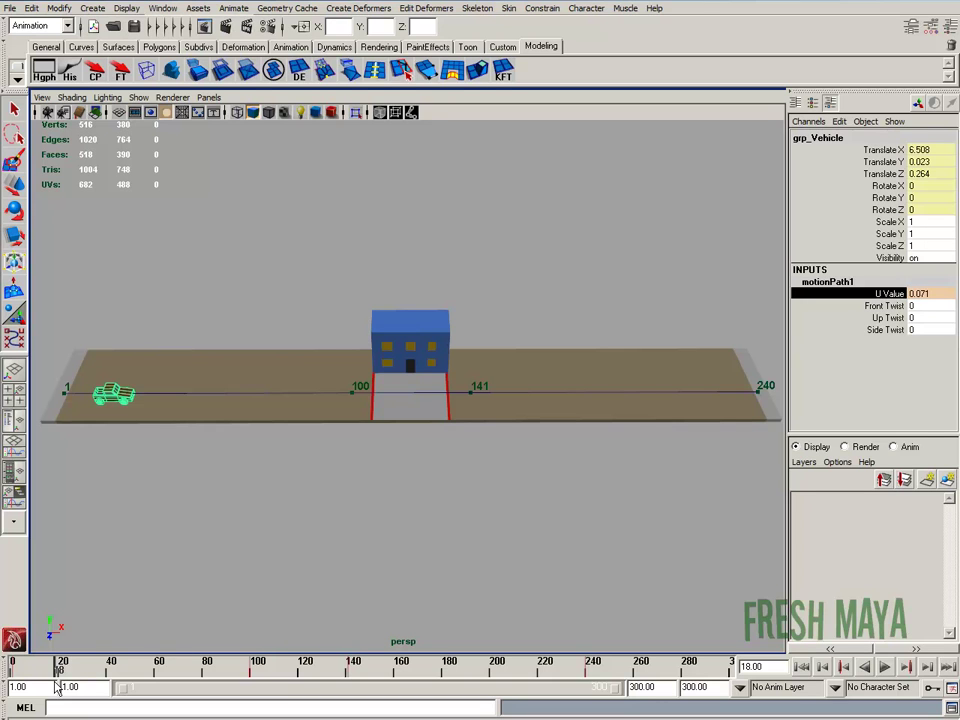
{"action": "mouse_move", "coordinate": [45, 668]}
{"action": "left_mouse_down"}
{"action": "mouse_move", "coordinate": [17, 668]}
{"action": "mouse_move", "coordinate": [437, 671]}
{"action": "mouse_move", "coordinate": [214, 681]}
{"action": "mouse_move", "coordinate": [255, 680]}
{"action": "left_mouse_up"}
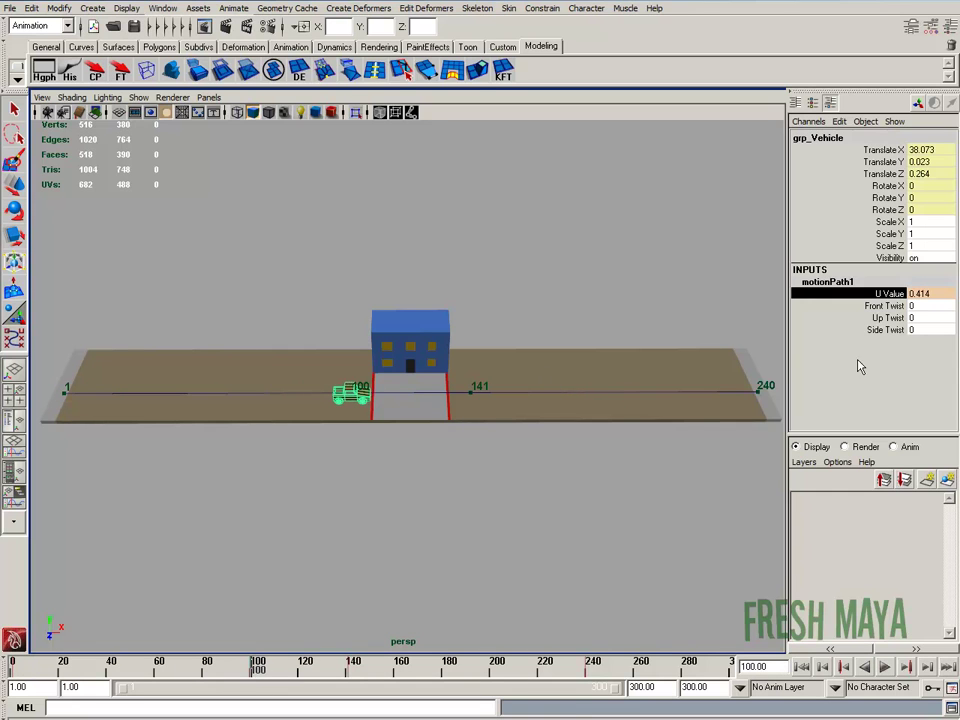
{"action": "key", "text": "alt+v"}
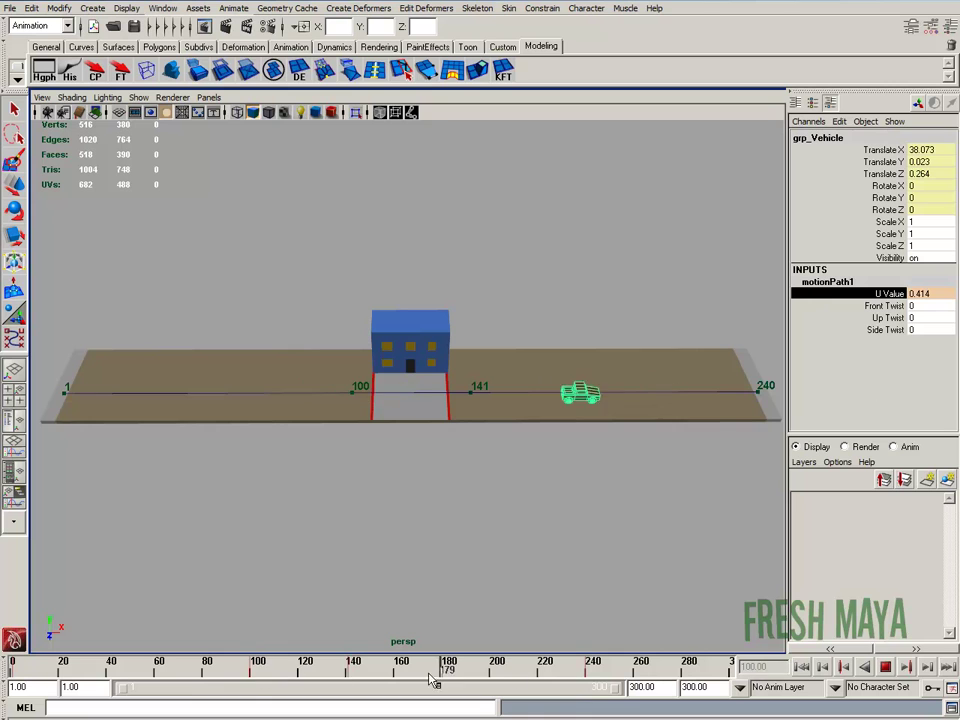
{"action": "key", "text": "alt+v"}
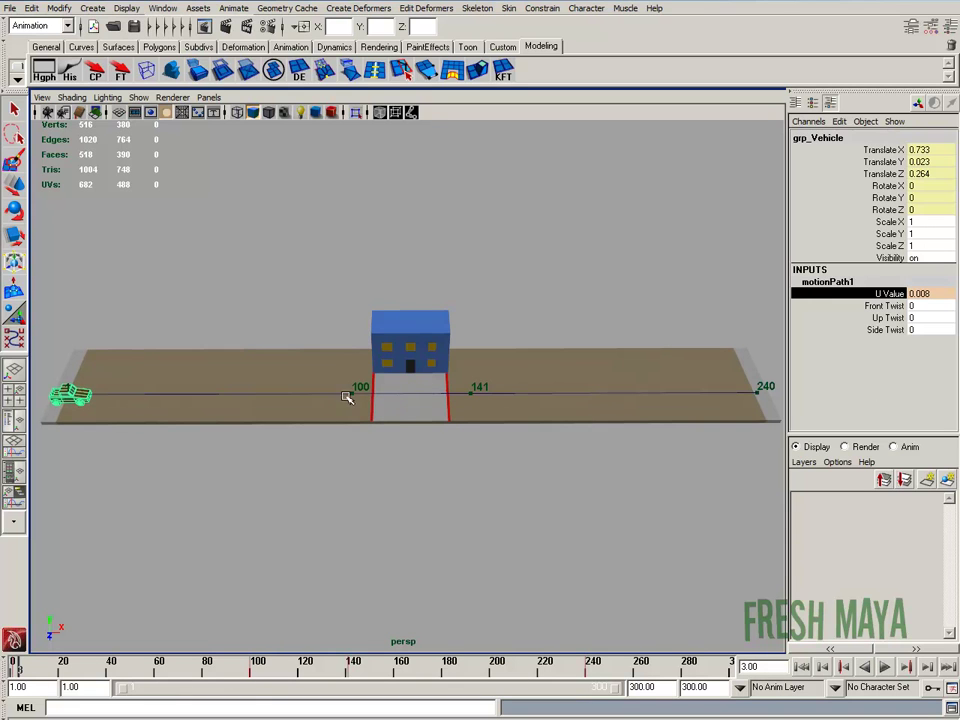
Open the Graph Editor for the selected vehicle group.
{"action": "left_click_drag", "start_coordinate": [401, 416], "coordinate": [444, 426], "text": "alt"}
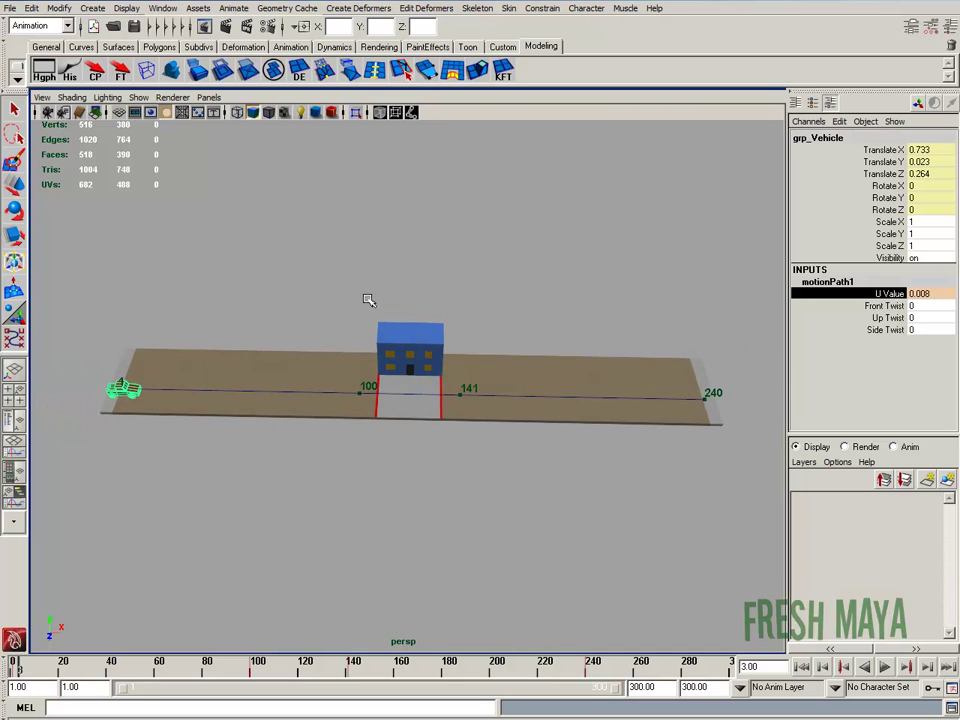
{"action": "left_click_drag", "start_coordinate": [343, 306], "coordinate": [270, 290], "text": "alt"}
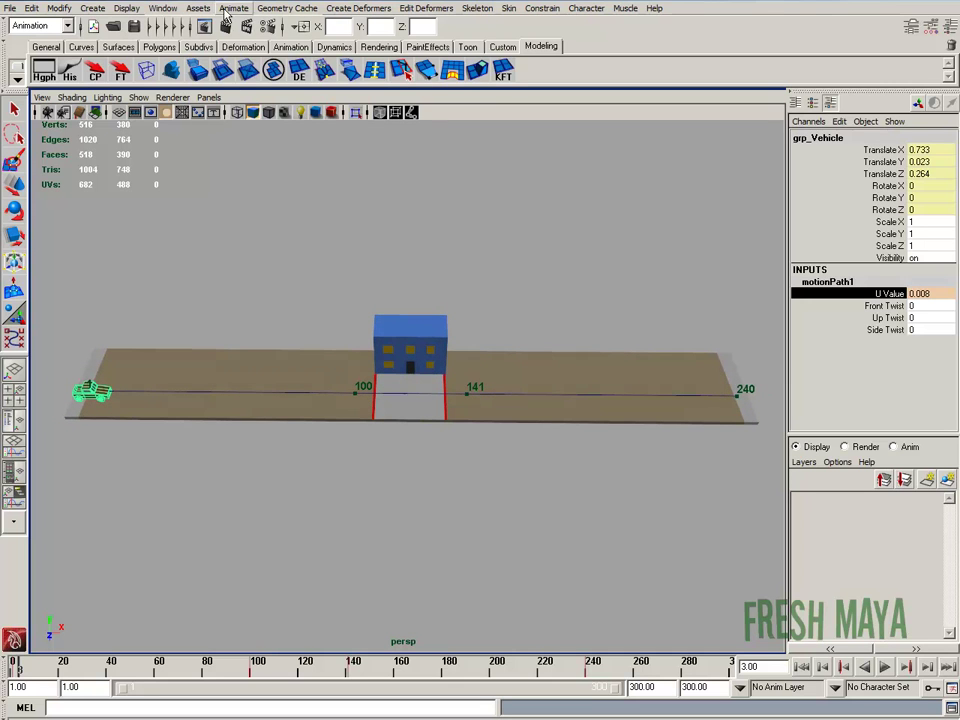
{"action": "left_click", "coordinate": [163, 8]}
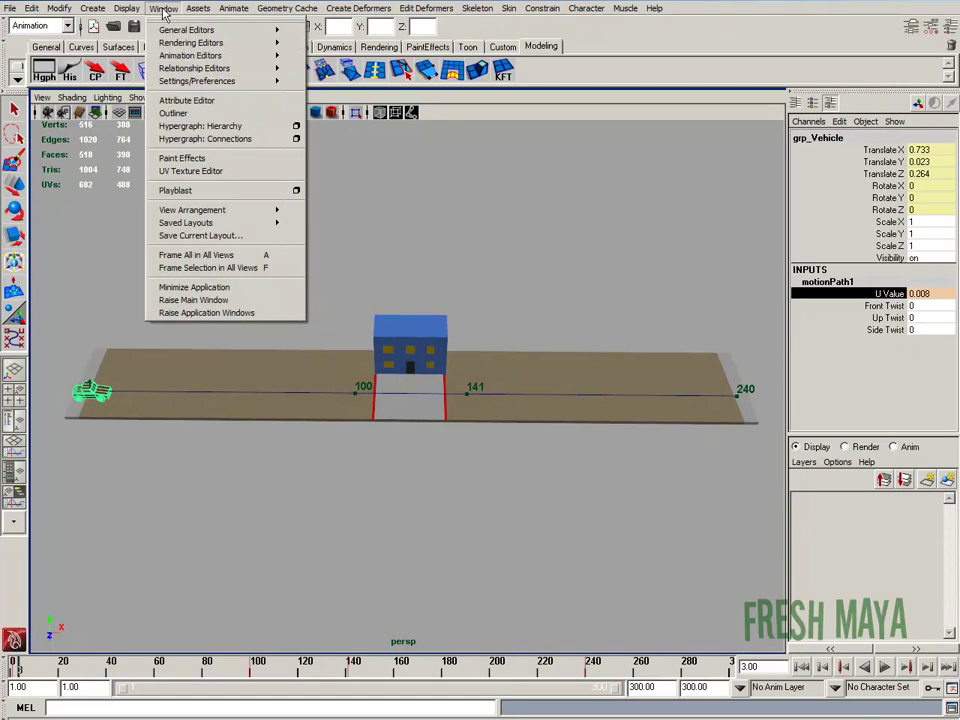
{"action": "mouse_move", "coordinate": [196, 61]}
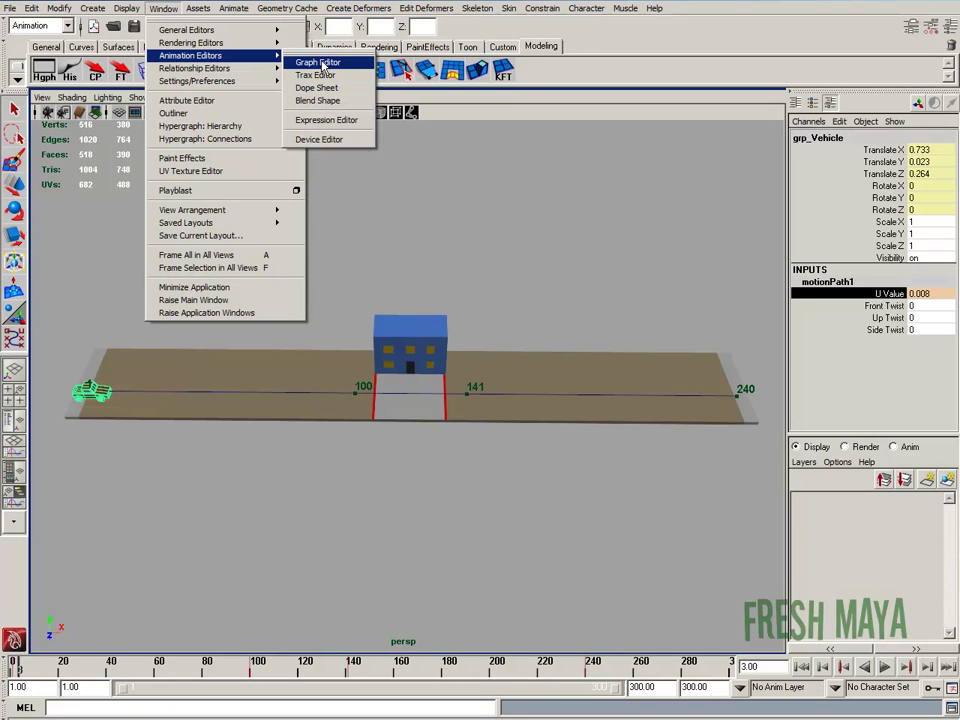
{"action": "left_click", "coordinate": [321, 63]}
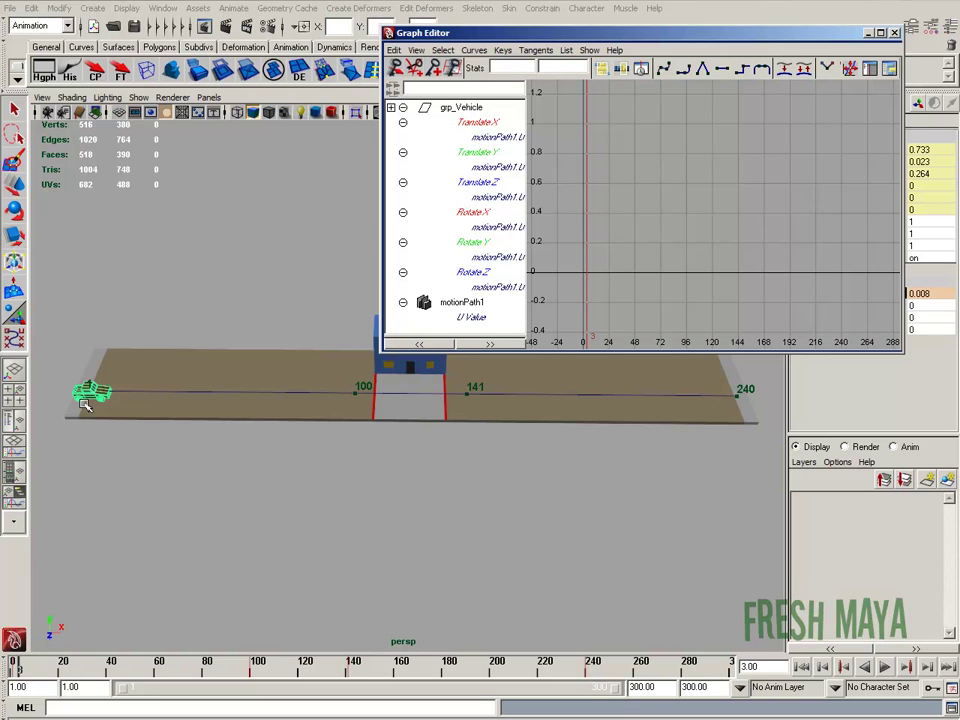
Select the truck's body in the viewport and try to frame all of its curves in the Graph Editor.
{"action": "right_click_drag", "start_coordinate": [86, 404], "coordinate": [118, 407], "text": "alt"}
{"action": "middle_click_drag", "start_coordinate": [64, 393], "coordinate": [85, 395], "text": "alt"}
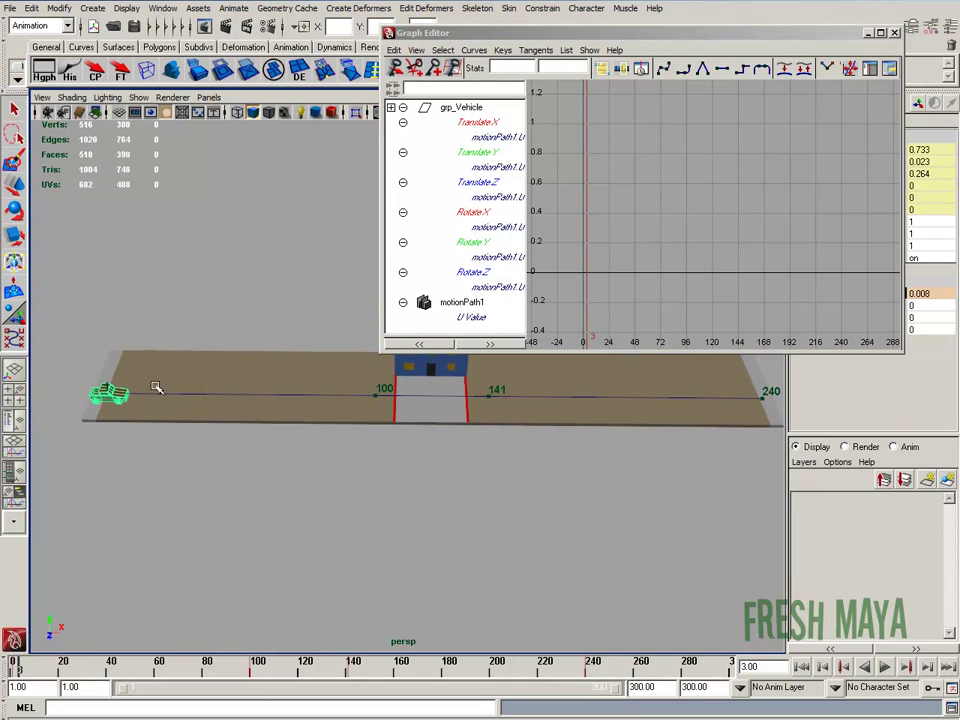
{"action": "left_click", "coordinate": [105, 394]}
{"action": "key", "text": "w"}
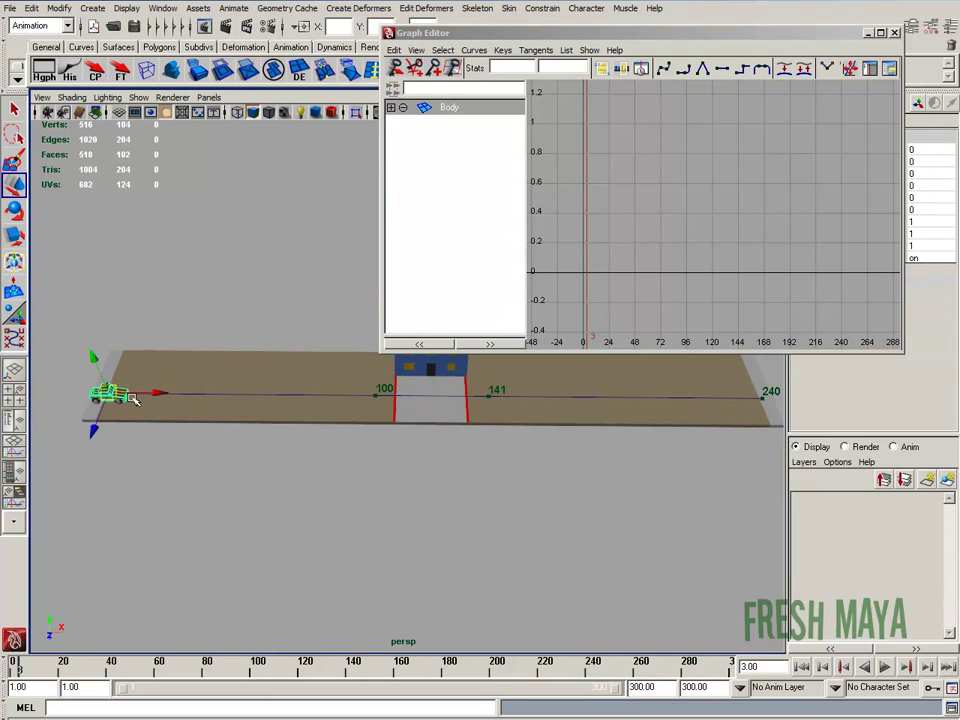
{"action": "left_click", "coordinate": [416, 50]}
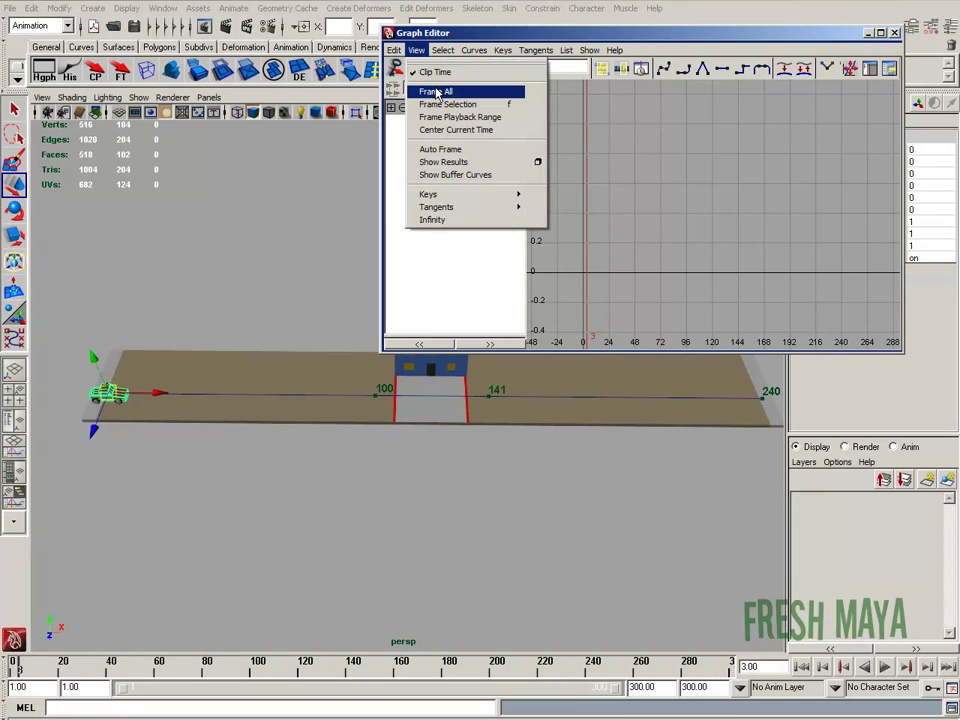
{"action": "left_click", "coordinate": [435, 91]}
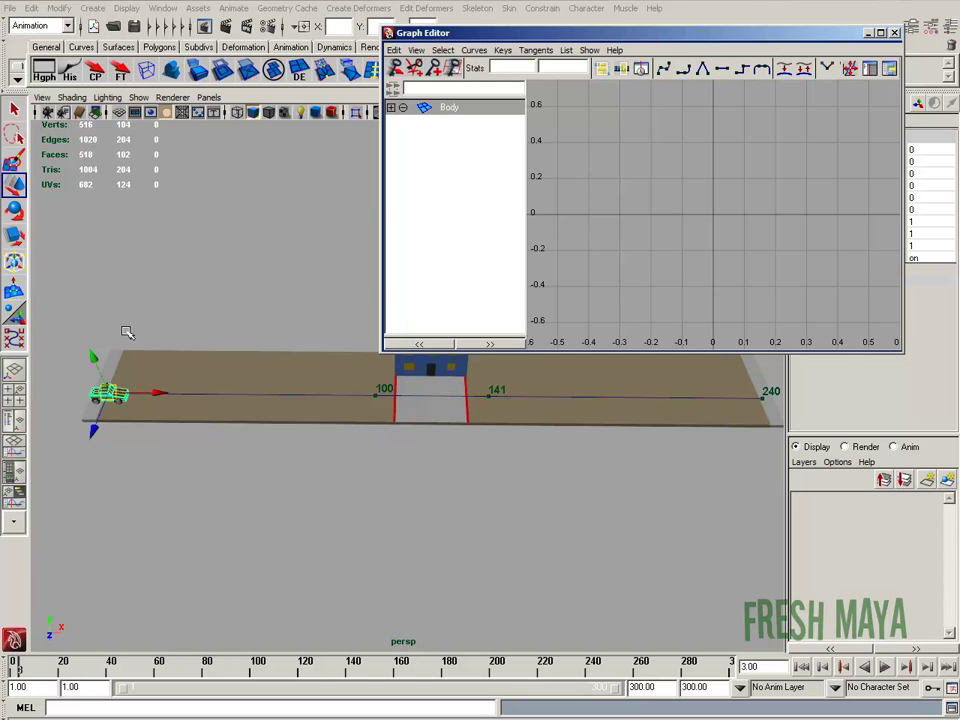
Select the whole grp_Vehicle group instead of only the truck's body, showing the Outliner beside the perspective view.
{"action": "left_click", "coordinate": [103, 393]}
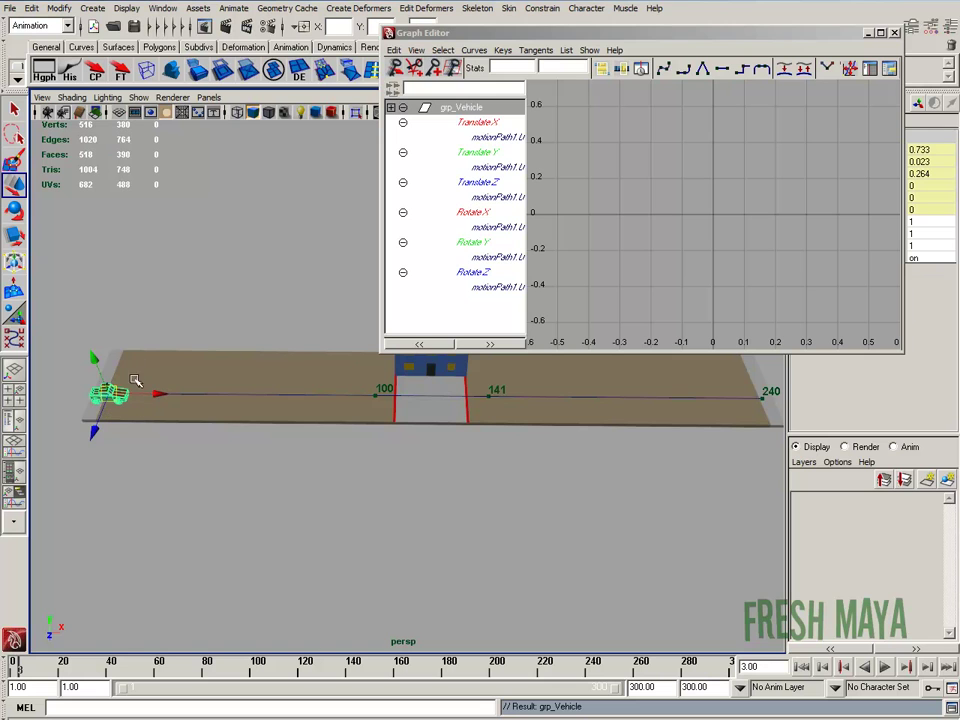
{"action": "left_click", "coordinate": [14, 440]}
{"action": "left_click", "coordinate": [110, 210]}
{"action": "left_click", "coordinate": [109, 224]}
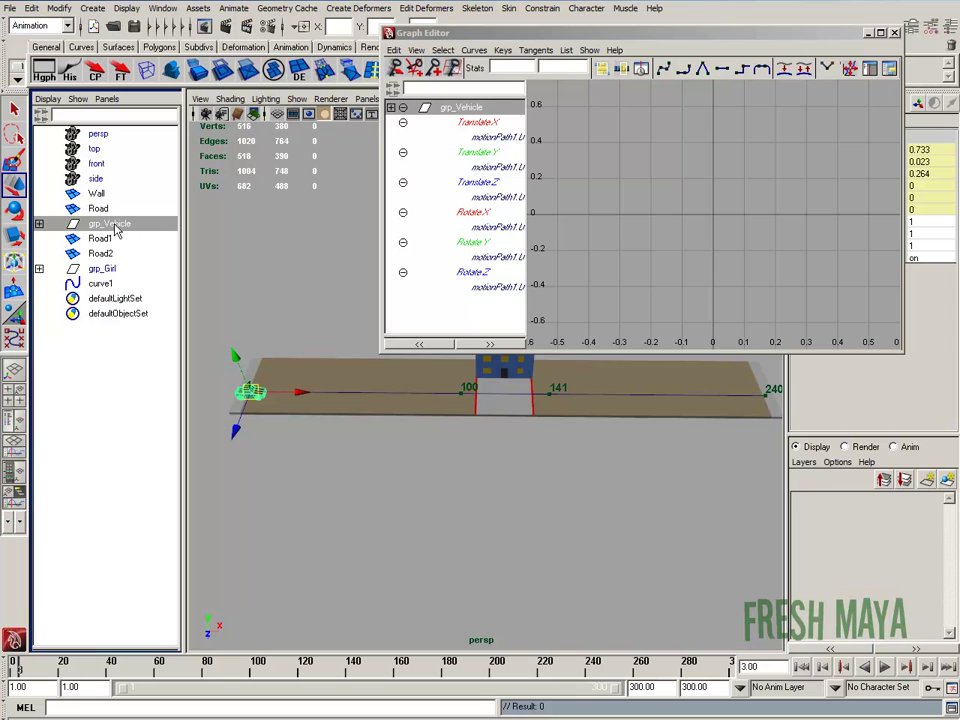
Frame the vehicle group's motion path curve in the Graph Editor and maximize the editor window.
{"action": "left_click", "coordinate": [427, 52]}
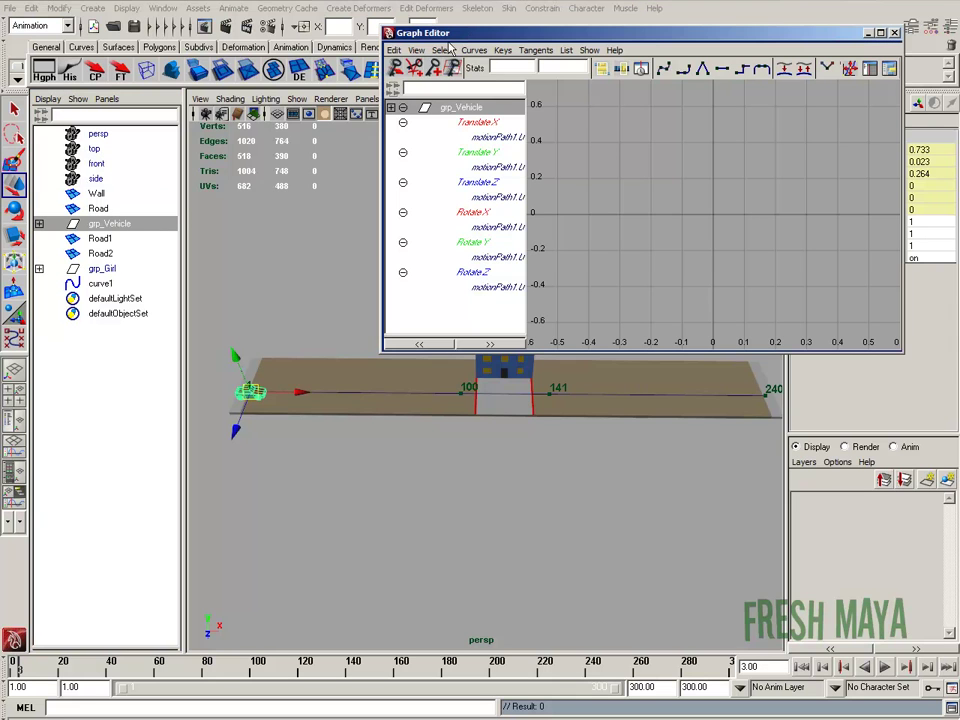
{"action": "left_click", "coordinate": [418, 50]}
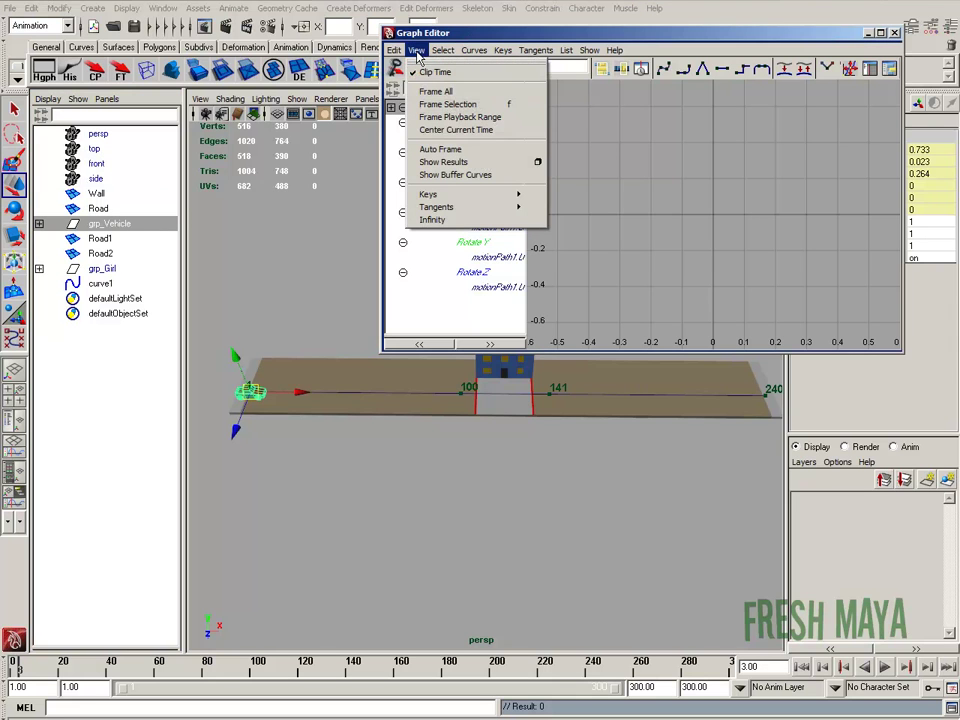
{"action": "left_click", "coordinate": [452, 104]}
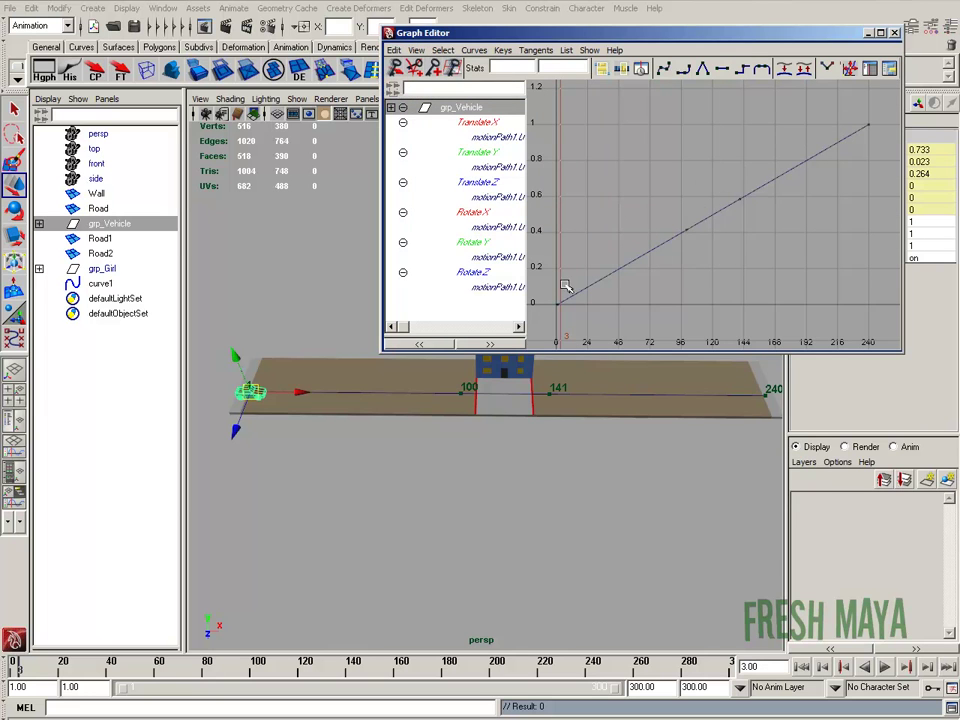
{"action": "left_click", "coordinate": [879, 34]}
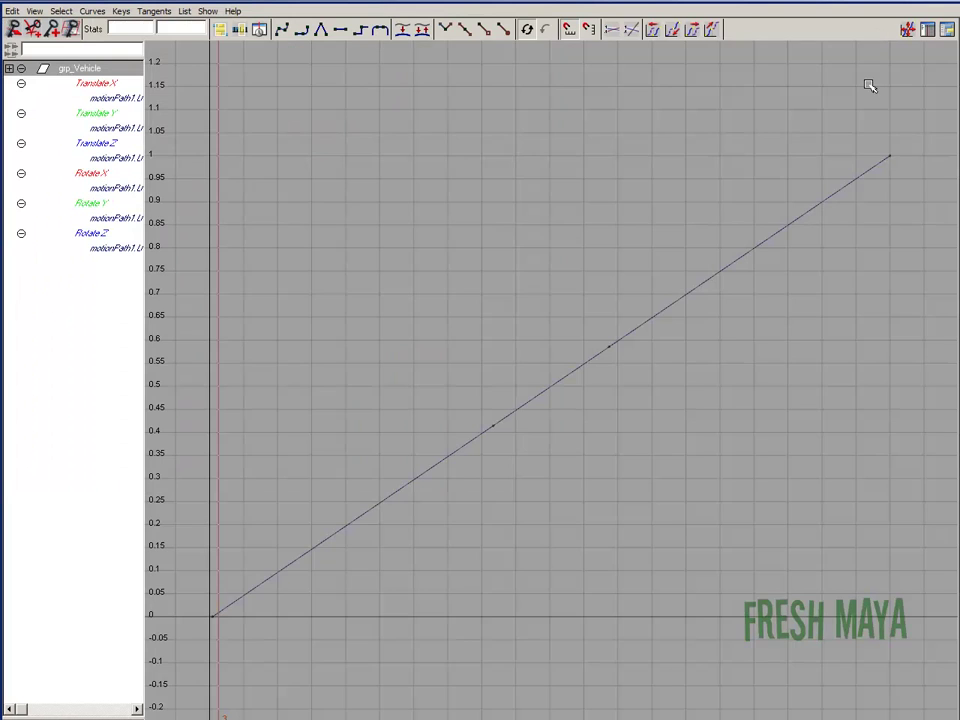